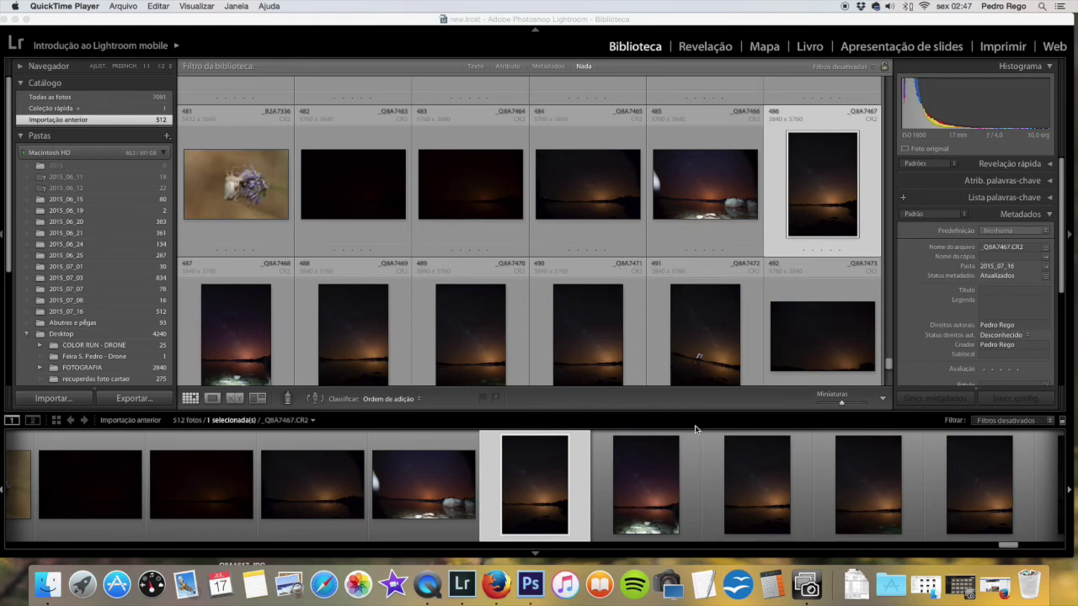
# - Browse the Library grid of night-sky shots and select the vertical lake photo _Q8A7467.CR2
pyautogui.scroll(2, 602, 491)
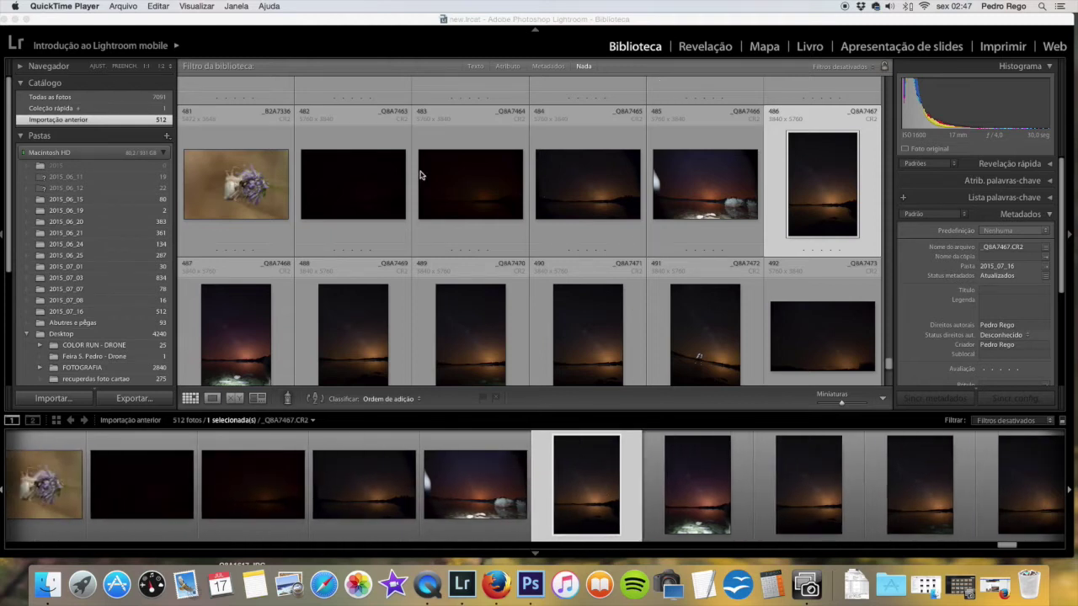
pyautogui.scroll(-1, 688, 341)
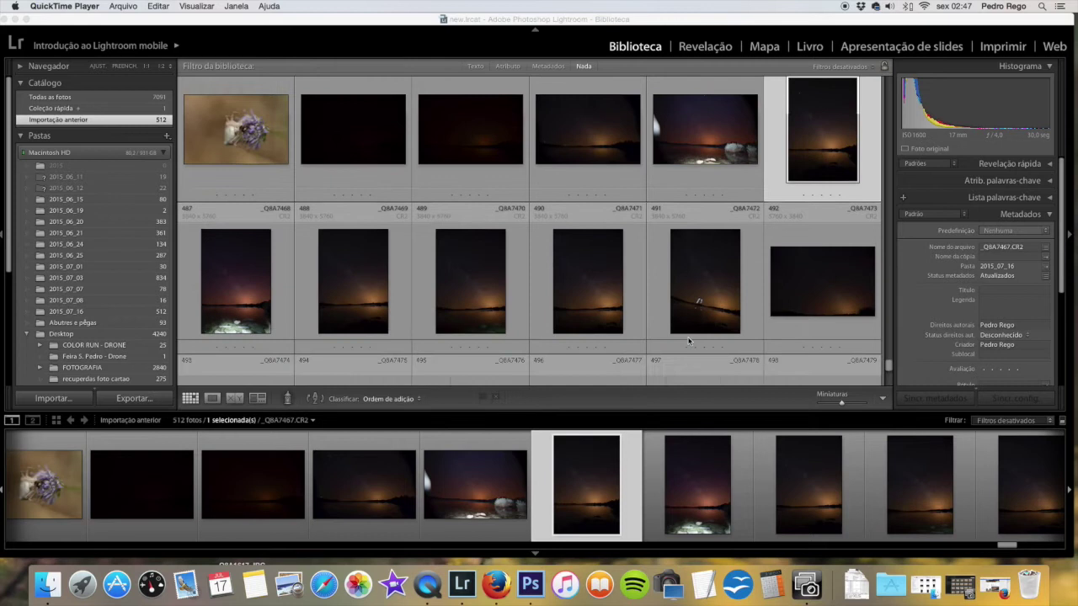
pyautogui.scroll(-2, 689, 339)
pyautogui.scroll(-2, 690, 337)
pyautogui.scroll(1, 691, 334)
pyautogui.scroll(2, 690, 337)
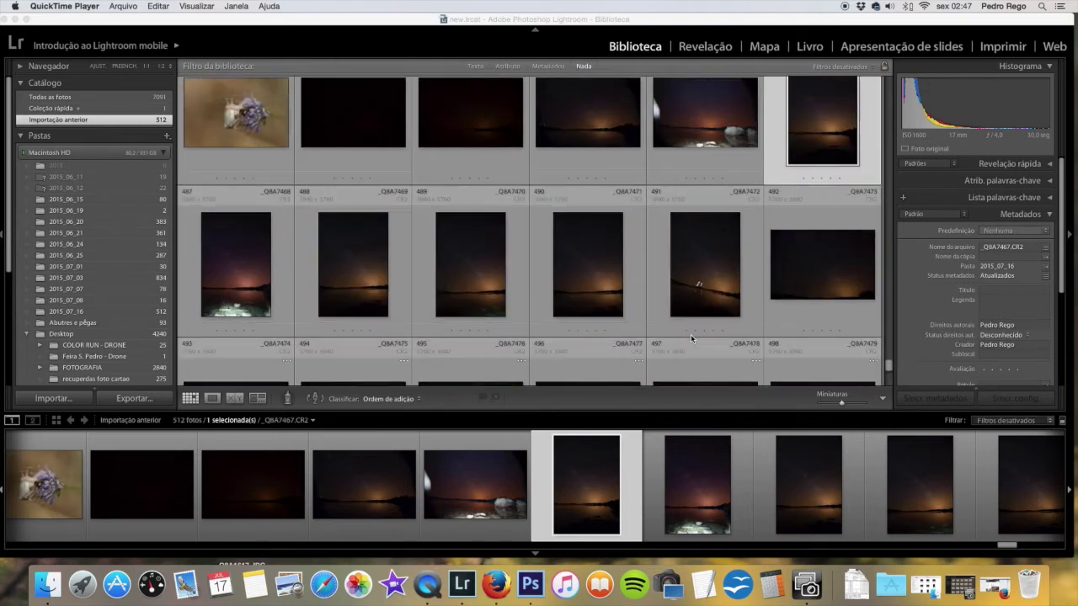
pyautogui.scroll(1, 695, 332)
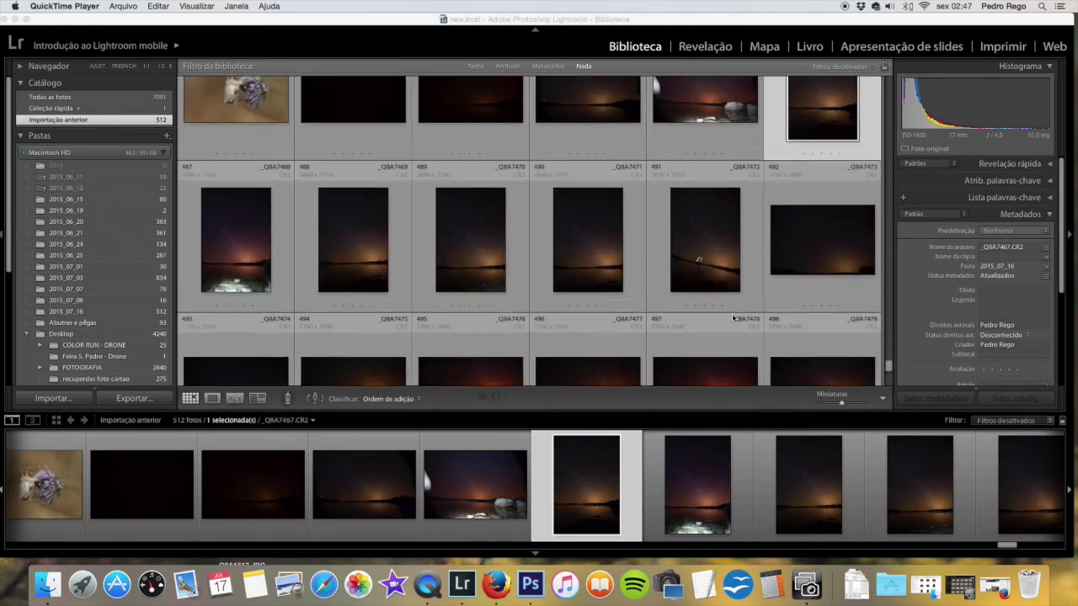
pyautogui.scroll(1, 711, 322)
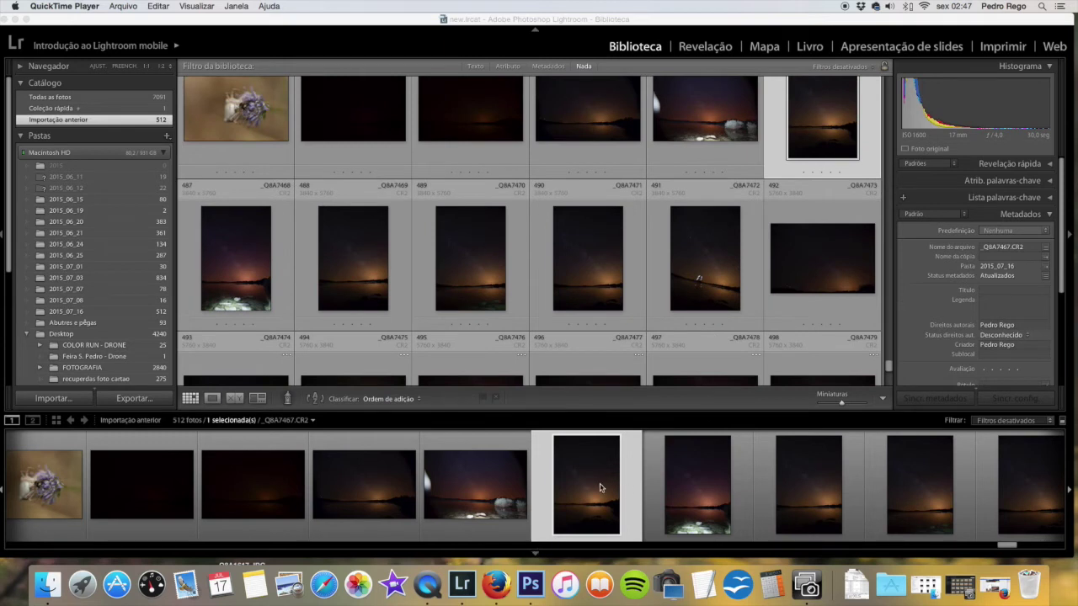
pyautogui.click(600, 488)
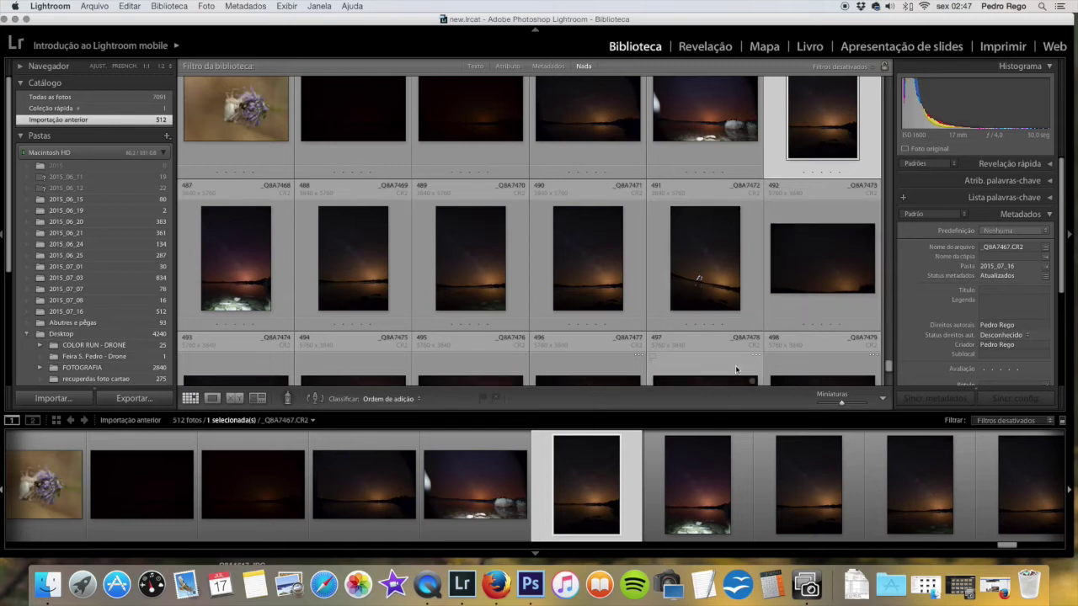
pyautogui.click(696, 504)
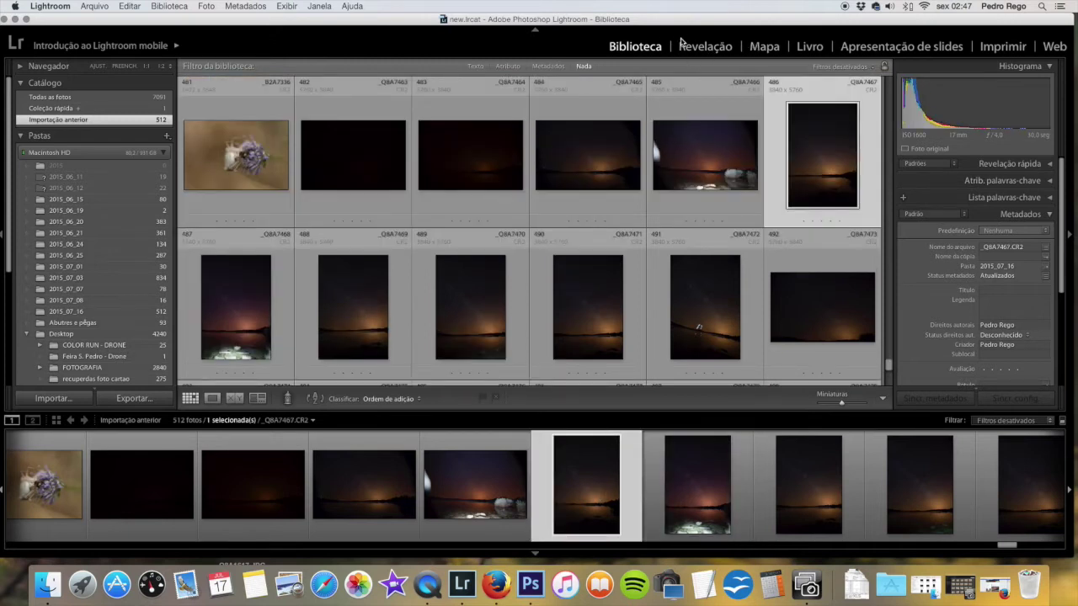
# - Open _Q8A7467.CR2 in Develop and toggle between 1:1 on the starry sky and fit view
pyautogui.click(707, 46)
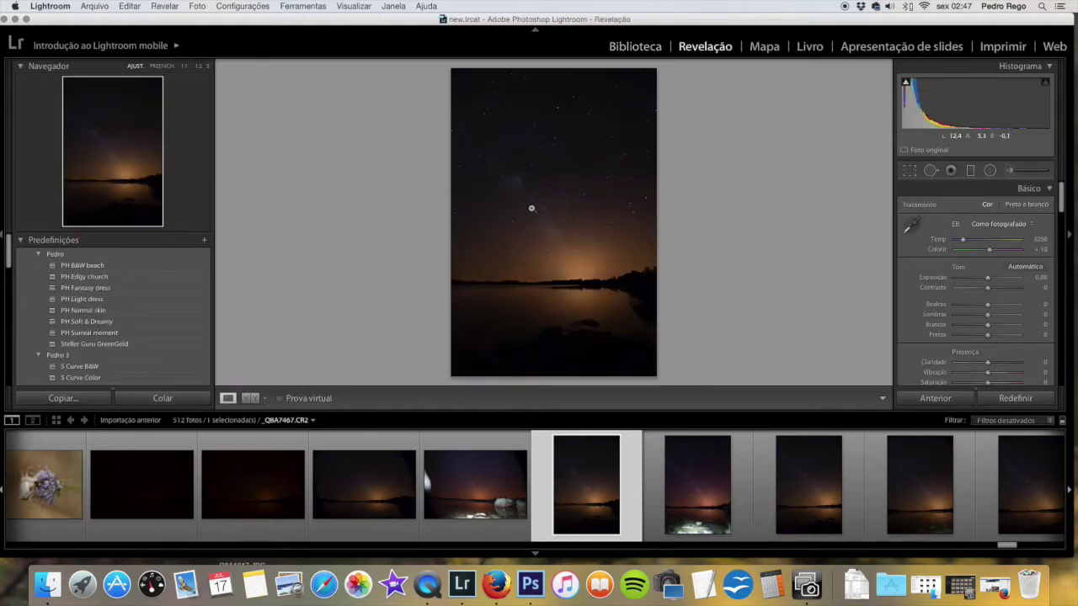
pyautogui.click(590, 214)
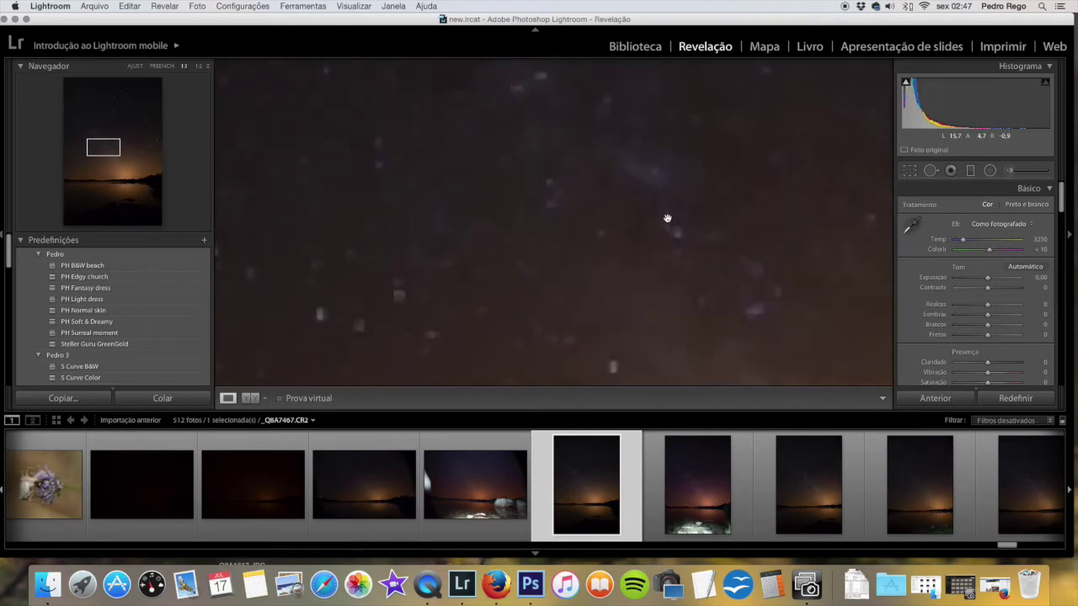
pyautogui.click(623, 300)
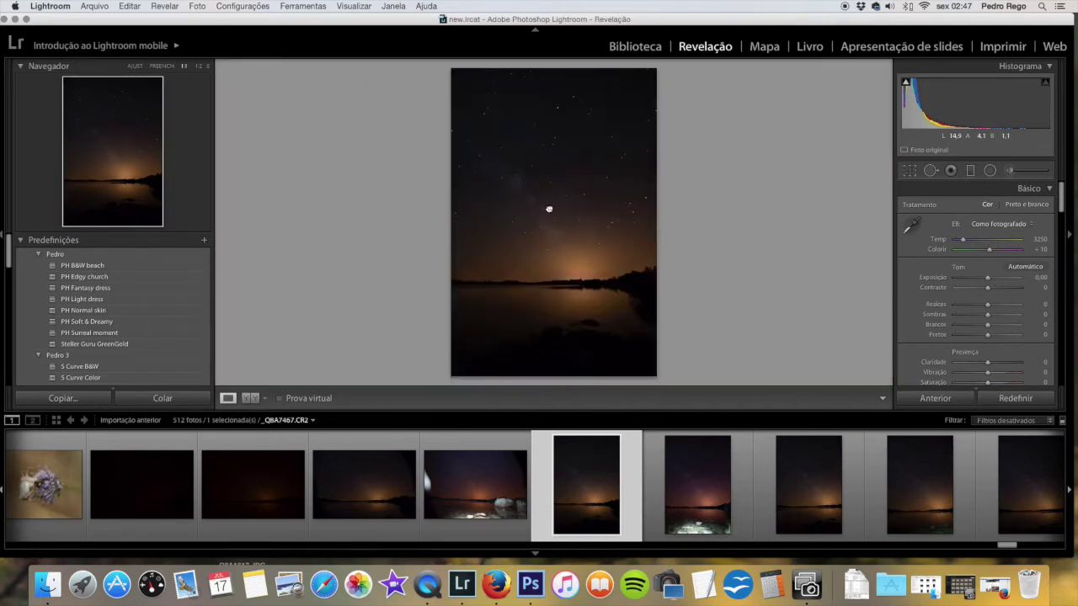
pyautogui.click(564, 211)
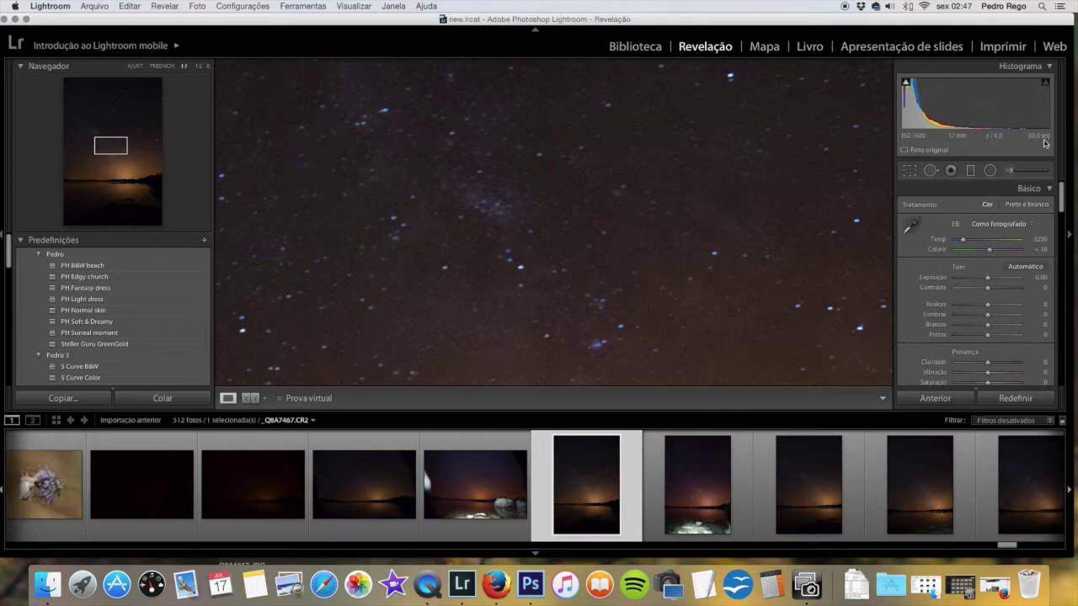
pyautogui.click(615, 225)
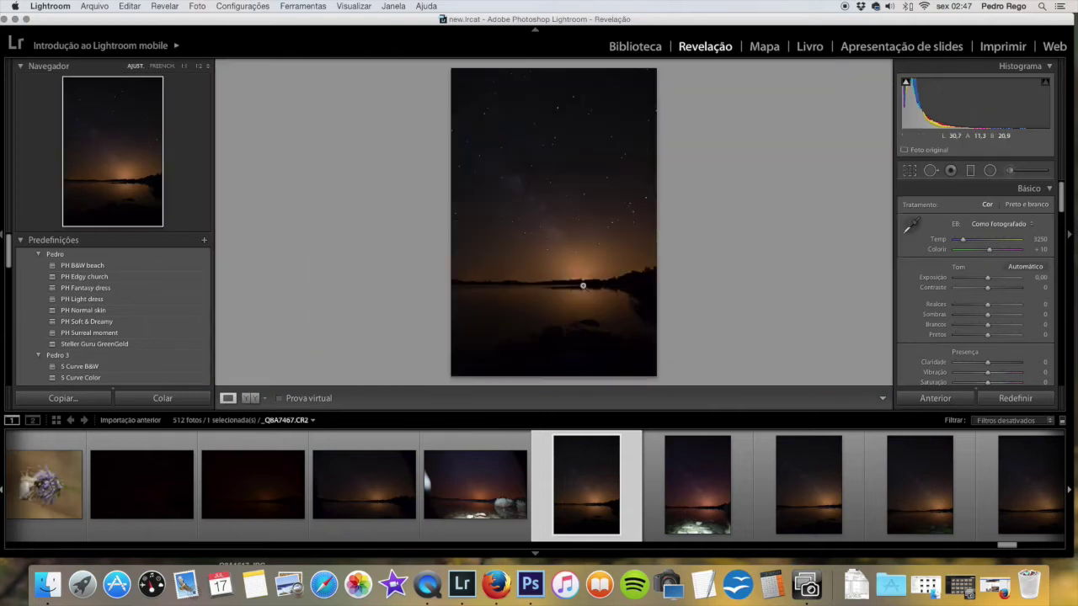
# - Inspect the stars and sky noise at 1:1 from treeline to upper sky, then fit the photo
pyautogui.click(583, 285)
pyautogui.moveTo(536, 301)
pyautogui.mouseDown()
pyautogui.moveTo(655, 286)
pyautogui.moveTo(626, 239)
pyautogui.moveTo(457, 243)
pyautogui.moveTo(491, 224)
pyautogui.mouseUp()
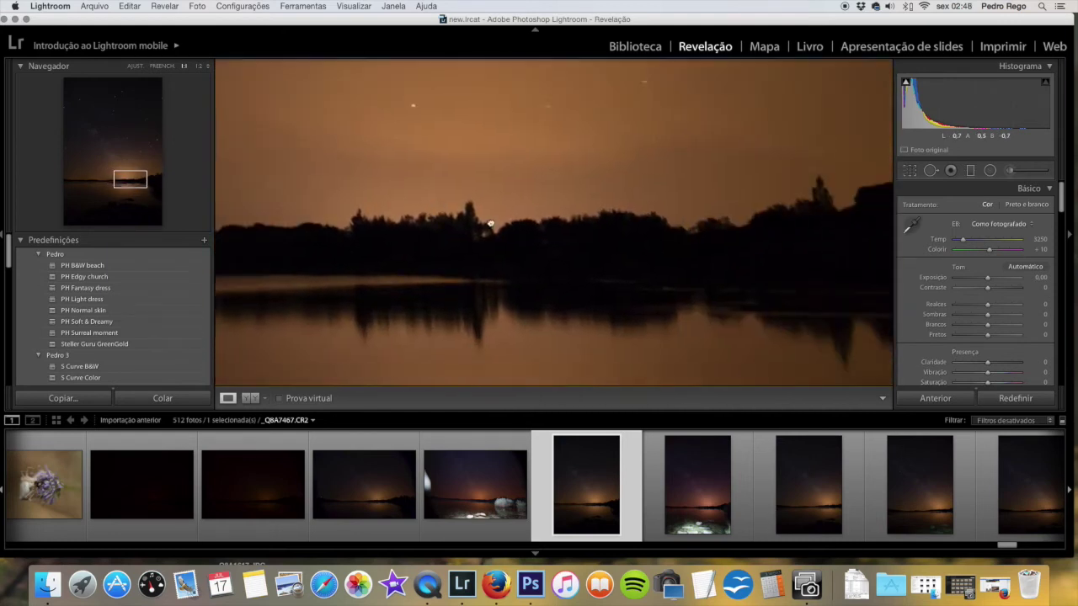
pyautogui.moveTo(596, 222); pyautogui.dragTo(669, 397)
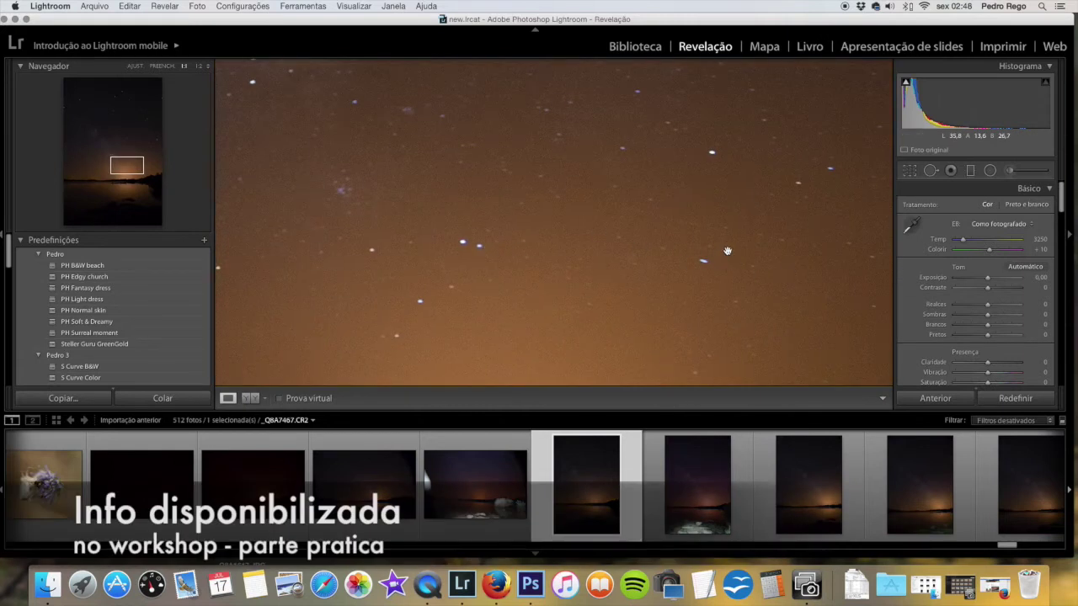
pyautogui.moveTo(538, 231)
pyautogui.mouseDown()
pyautogui.moveTo(672, 301)
pyautogui.moveTo(667, 231)
pyautogui.mouseUp()
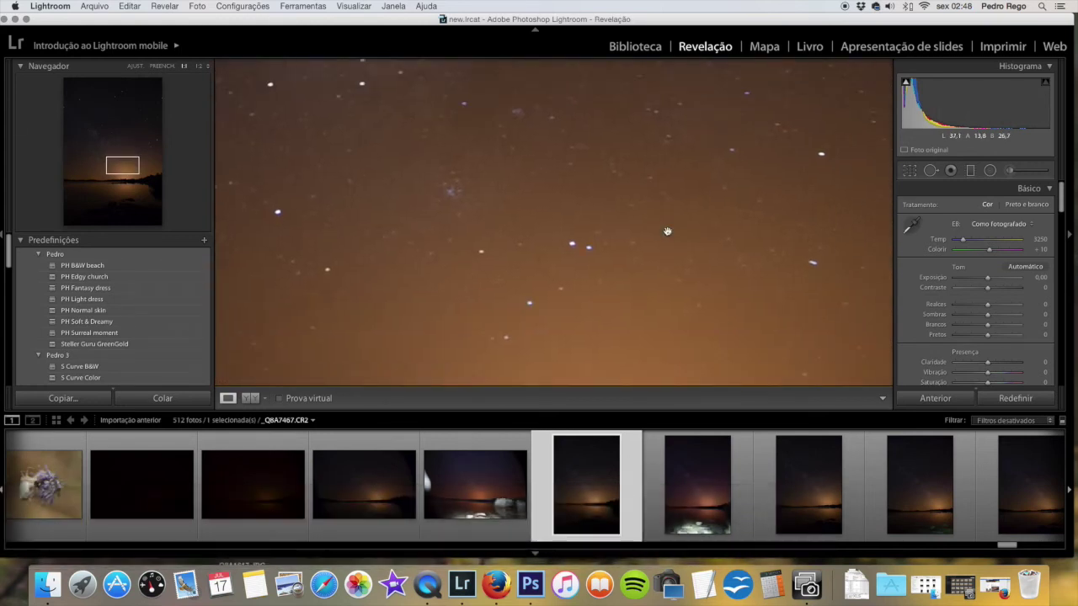
pyautogui.moveTo(602, 242); pyautogui.dragTo(435, 240)
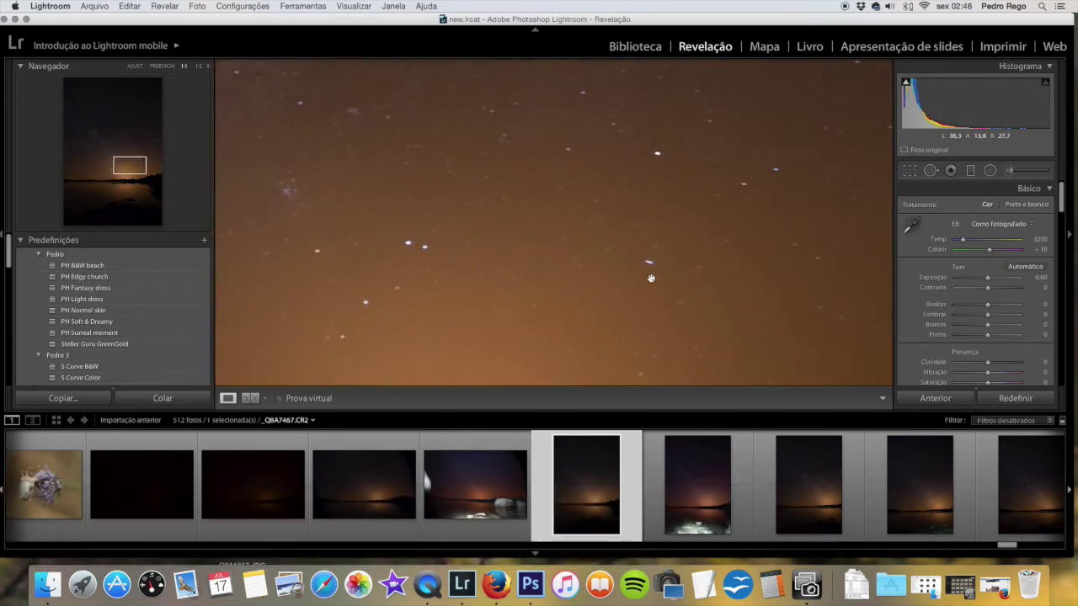
pyautogui.moveTo(631, 274); pyautogui.dragTo(480, 381)
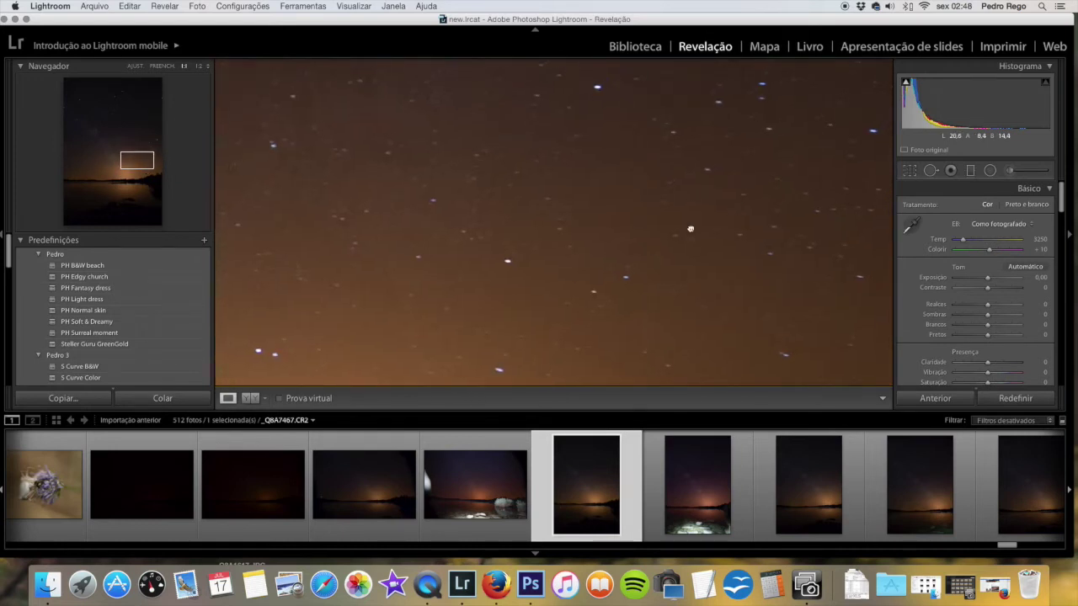
pyautogui.moveTo(691, 228); pyautogui.dragTo(558, 196)
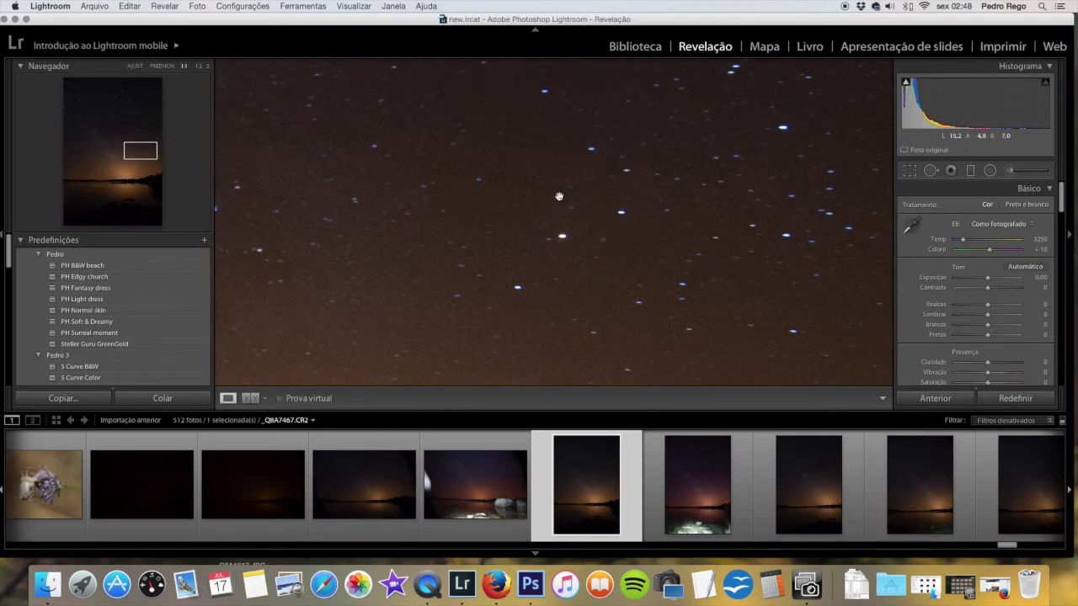
pyautogui.moveTo(558, 197); pyautogui.dragTo(500, 302)
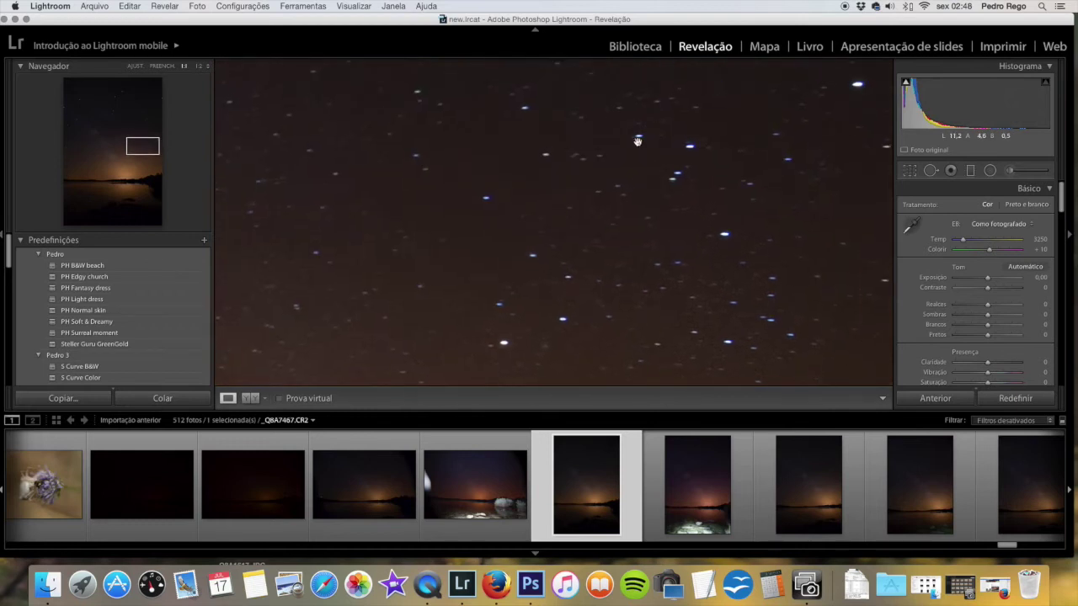
pyautogui.moveTo(629, 203); pyautogui.dragTo(673, 257)
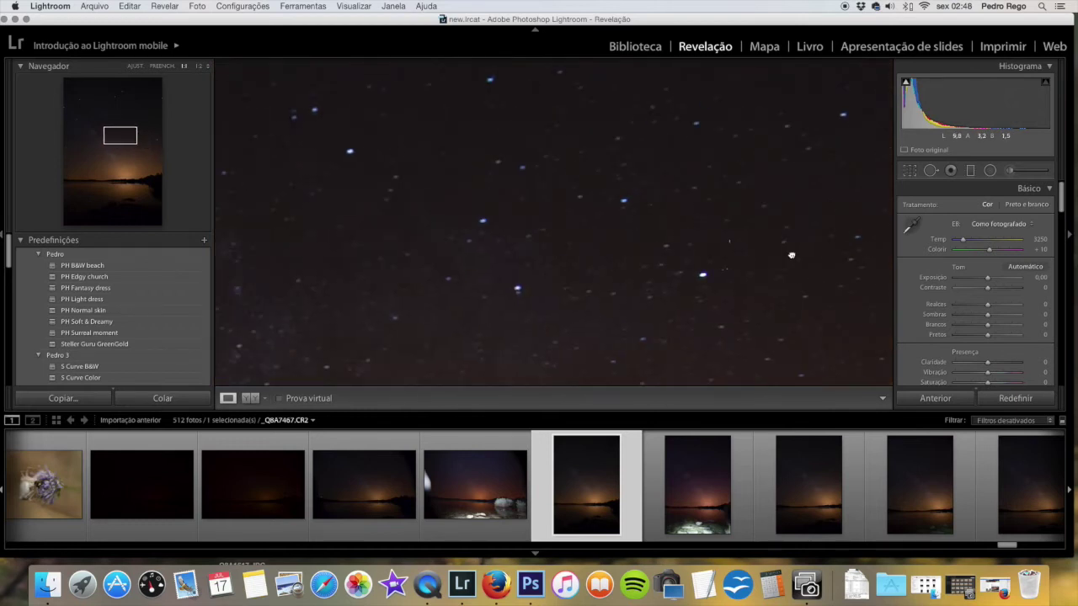
pyautogui.moveTo(363, 238)
pyautogui.mouseDown()
pyautogui.moveTo(551, 243)
pyautogui.moveTo(659, 188)
pyautogui.mouseUp()
pyautogui.click(660, 198)
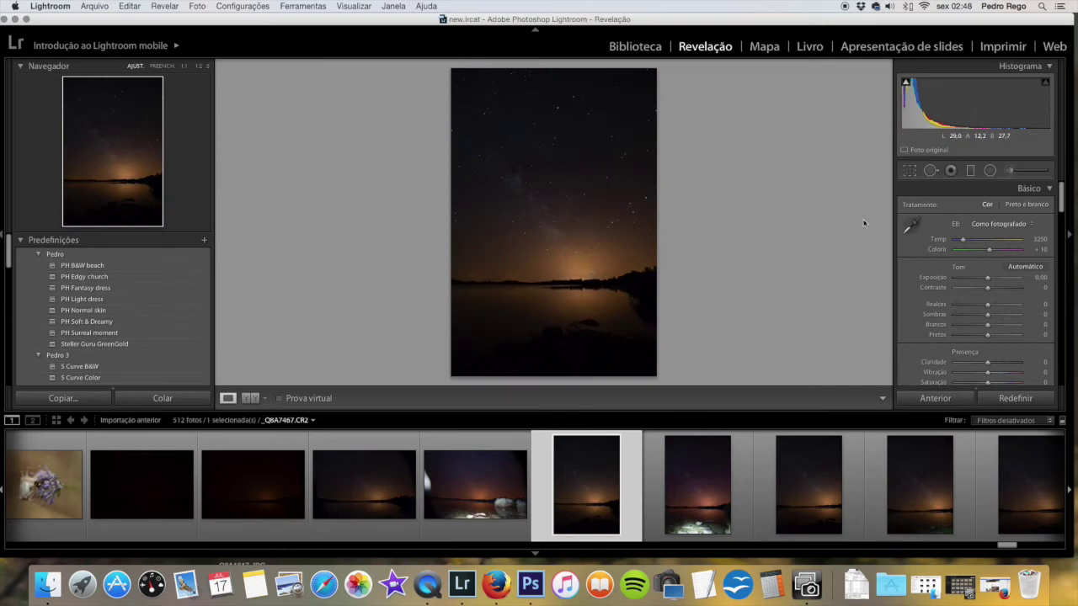
# - Straighten the photo to a -0.09° angle and trim slightly off the top and bottom
pyautogui.click(909, 170)
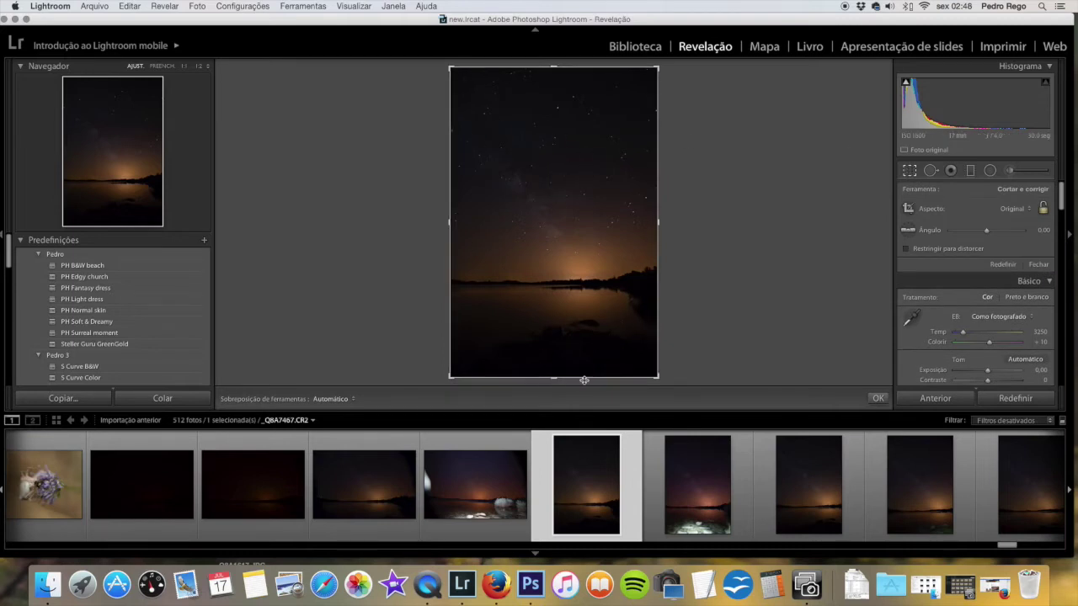
pyautogui.moveTo(560, 382); pyautogui.dragTo(561, 376)
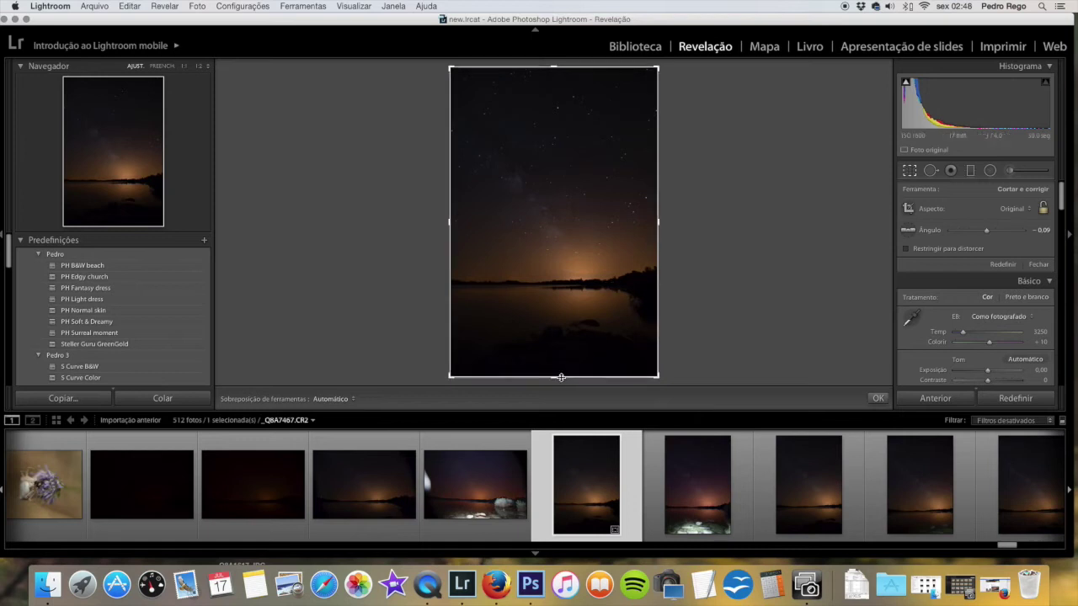
pyautogui.moveTo(553, 377); pyautogui.dragTo(554, 376)
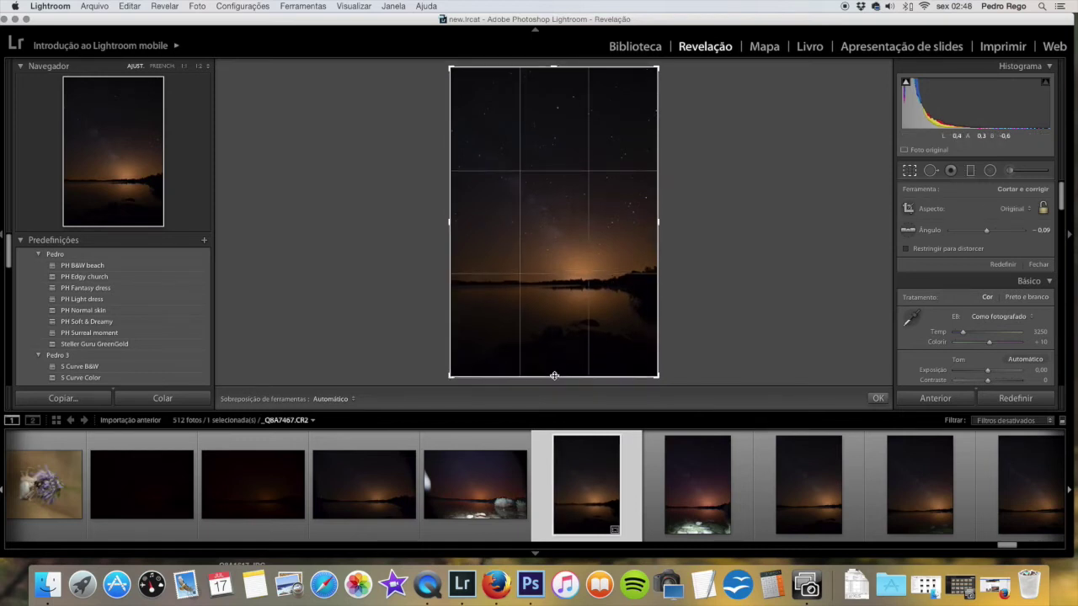
pyautogui.moveTo(549, 67); pyautogui.dragTo(548, 73)
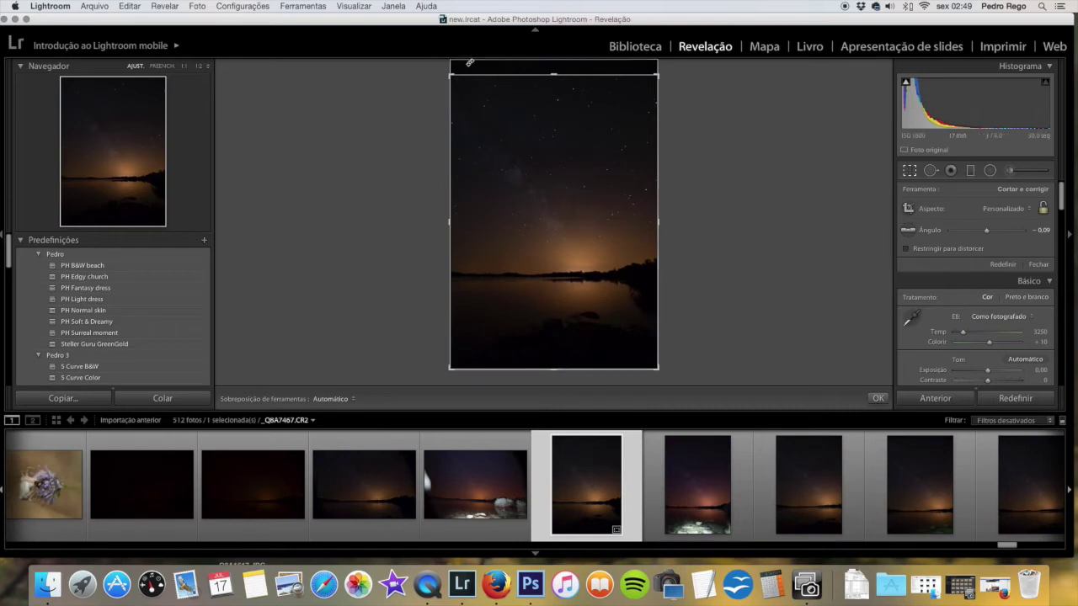
pyautogui.press('Return')
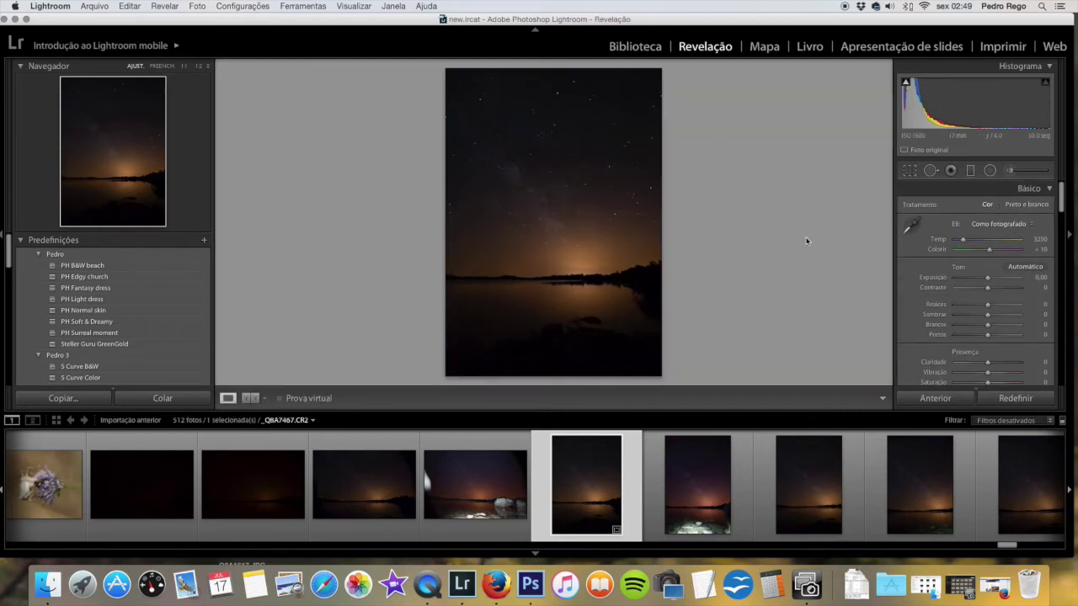
# - Apply Auto tone (Exposure +2.60, Whites +27, Blacks -7) and check the Milky Way at 1:1
pyautogui.click(1024, 268)
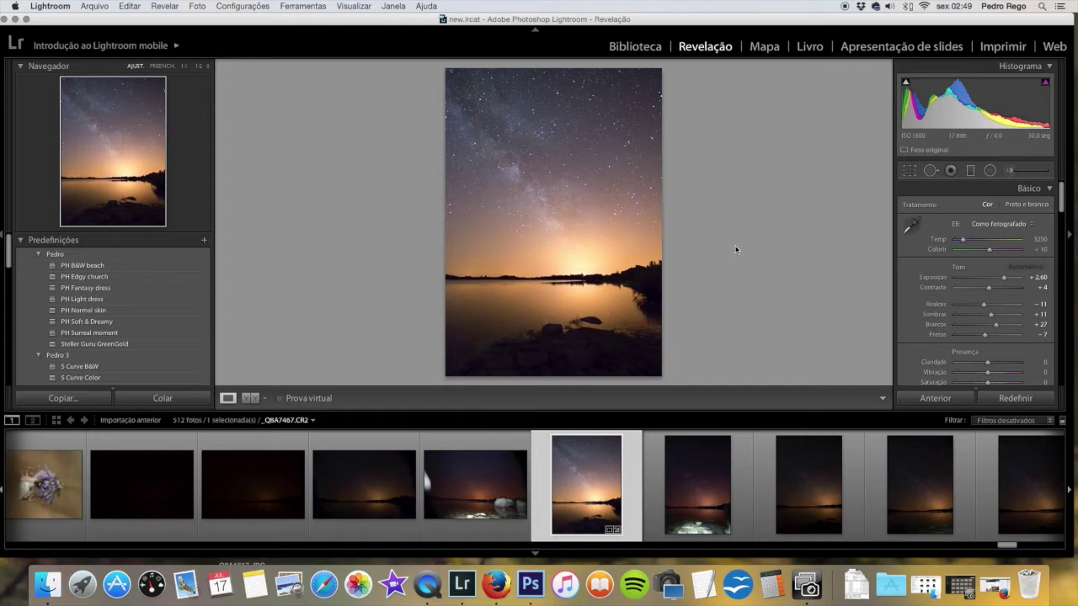
pyautogui.press('super+equal')
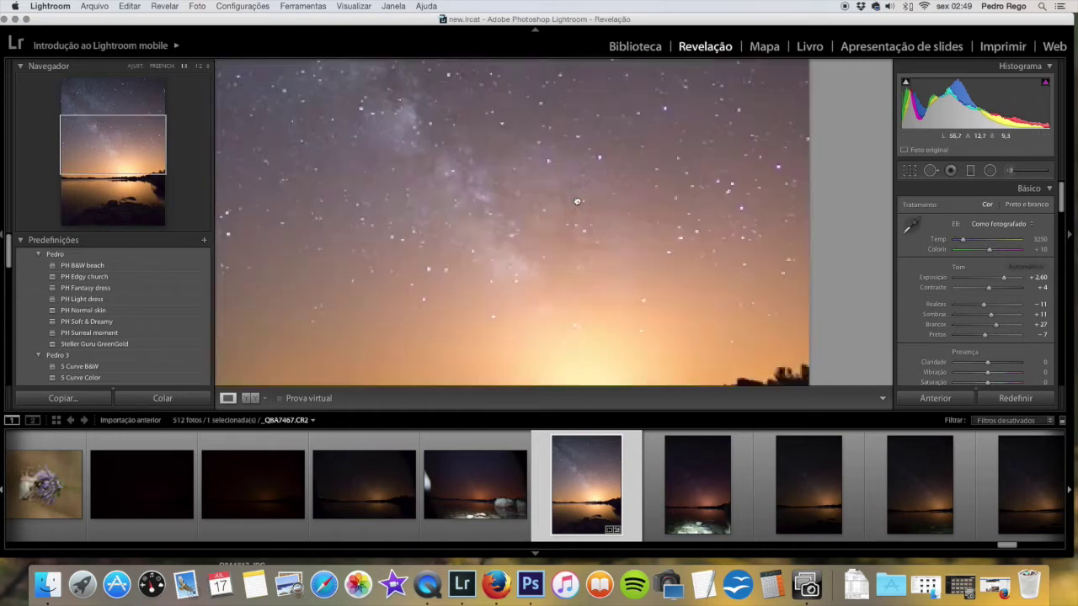
pyautogui.press('super+equal')
pyautogui.press('super+minus')
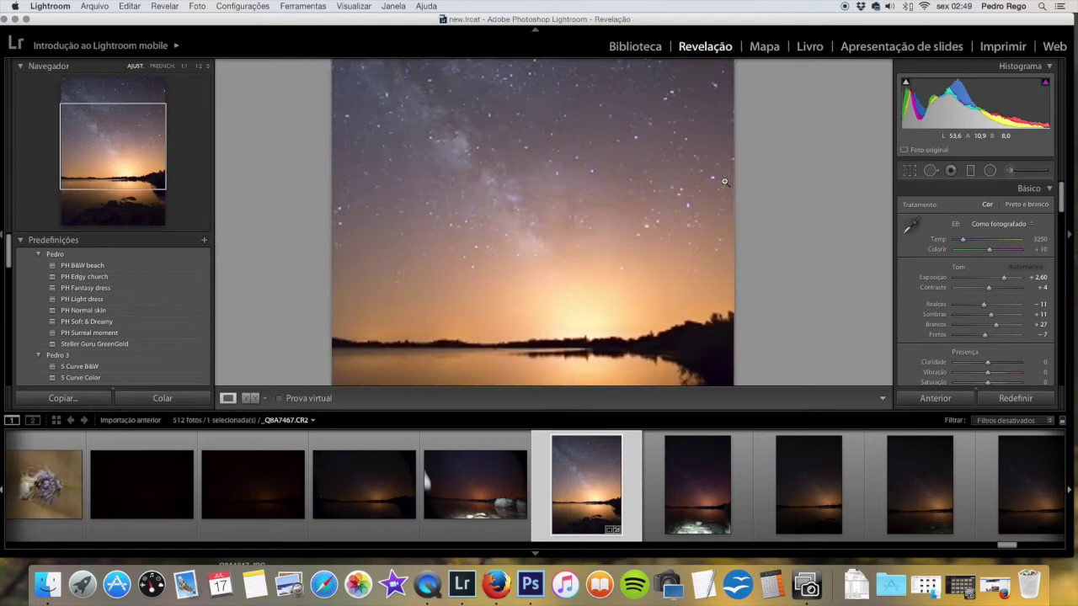
pyautogui.press('super+minus')
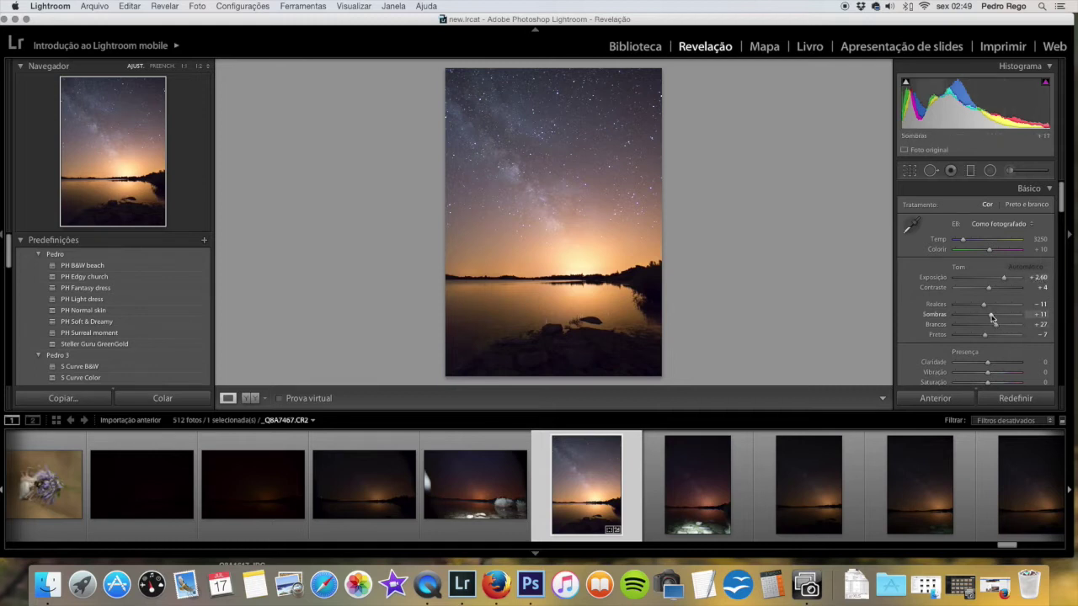
# - Undo the Highlights tweak and the Auto tone, returning all tone sliders to 0
pyautogui.moveTo(982, 305); pyautogui.dragTo(980, 306)
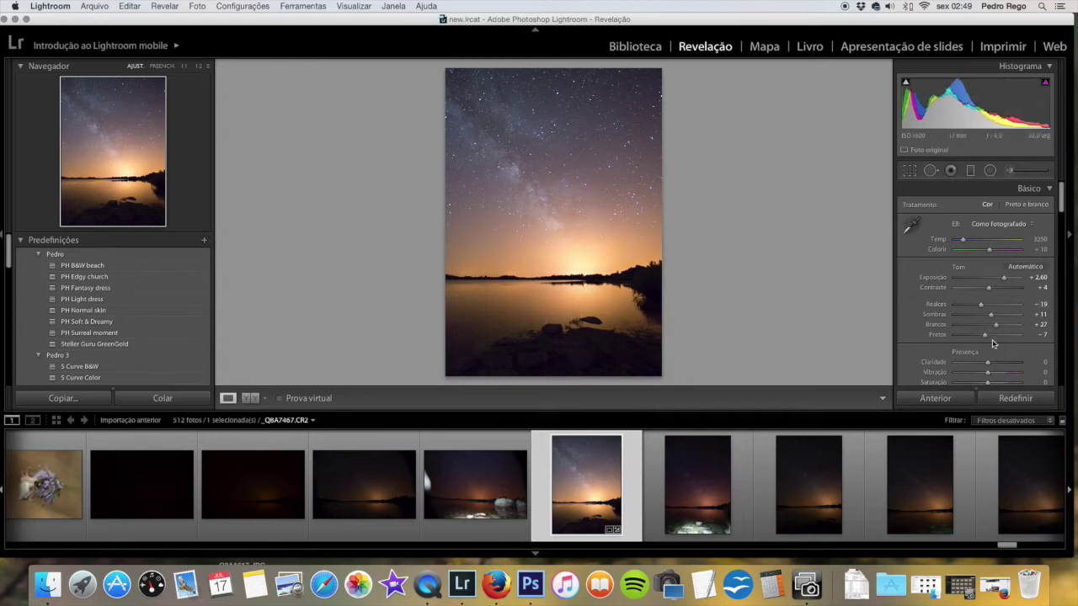
pyautogui.scroll(-3, 1024, 324)
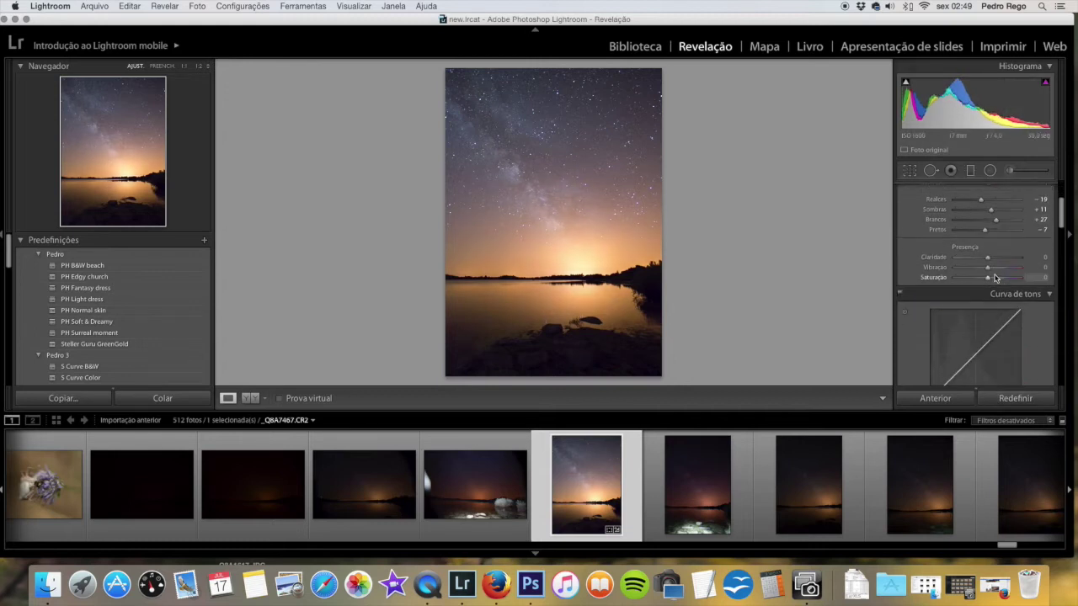
pyautogui.scroll(2, 987, 277)
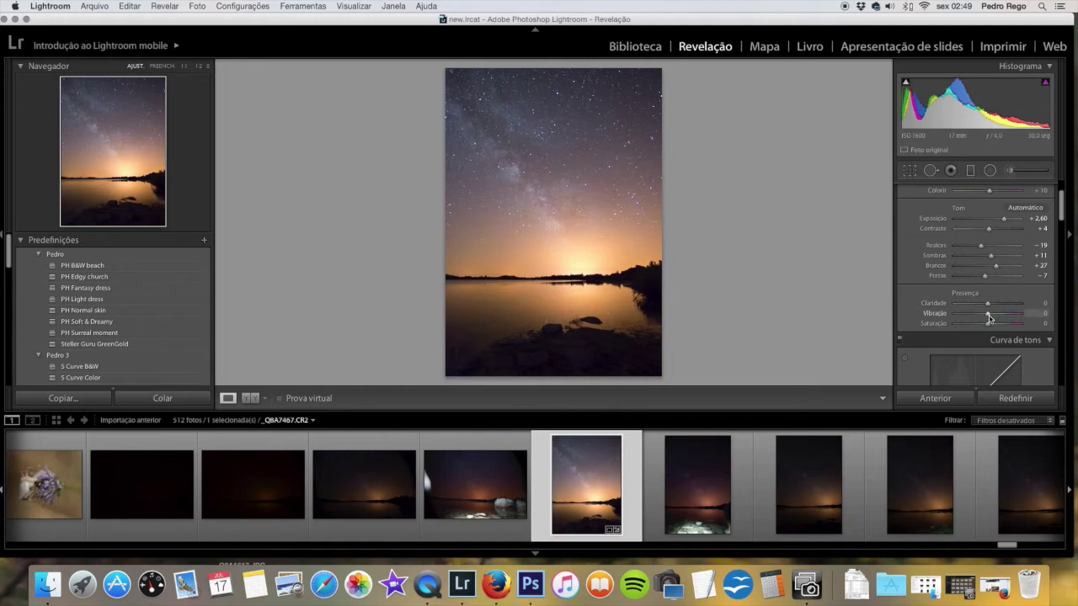
pyautogui.scroll(2, 1036, 303)
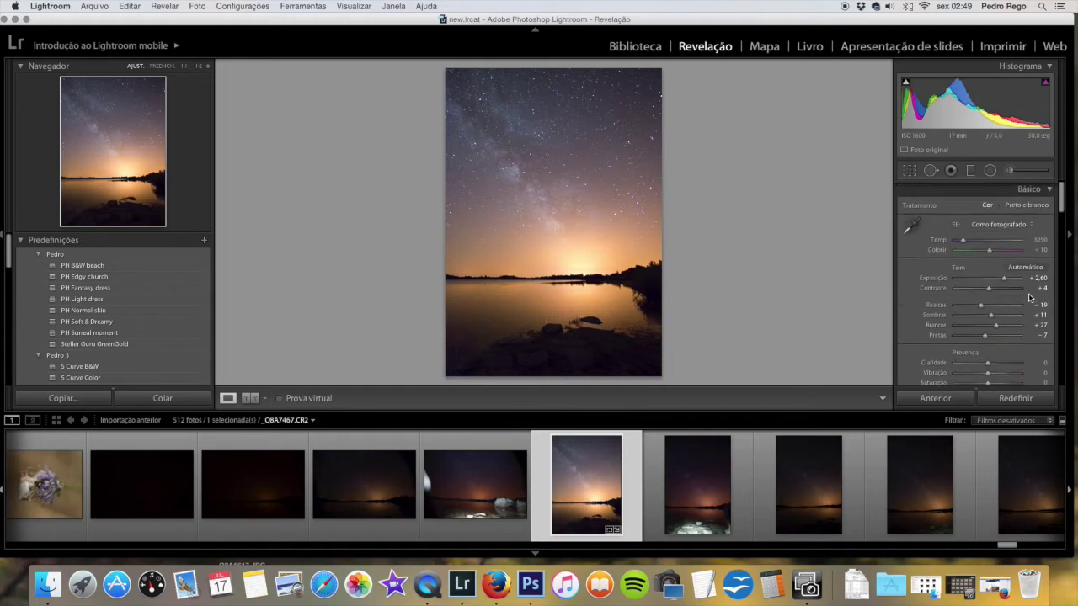
pyautogui.press('alt')
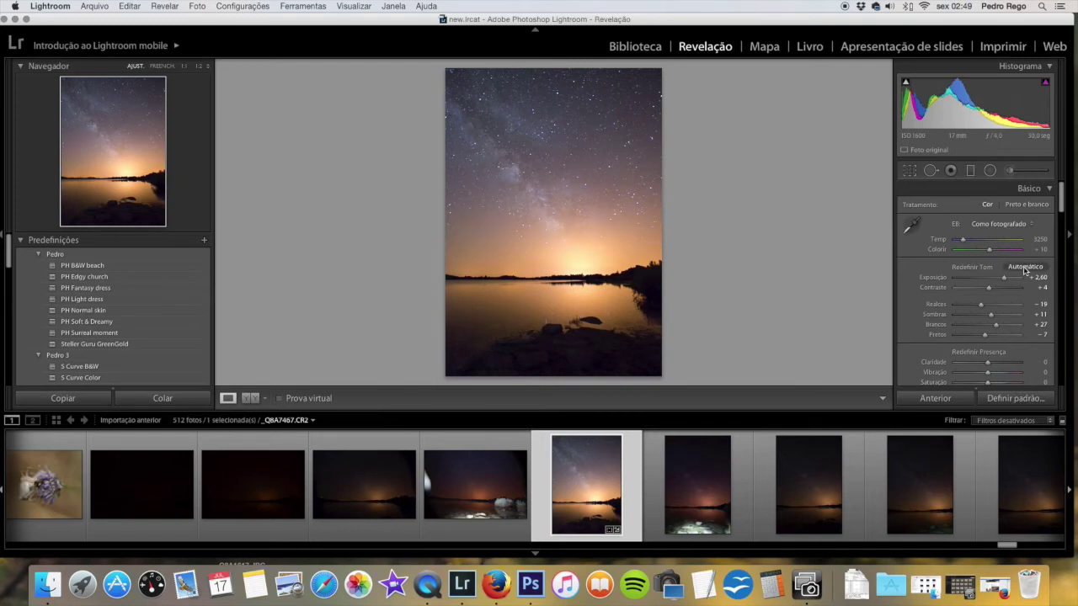
pyautogui.hotkey('ctrl', 'z')
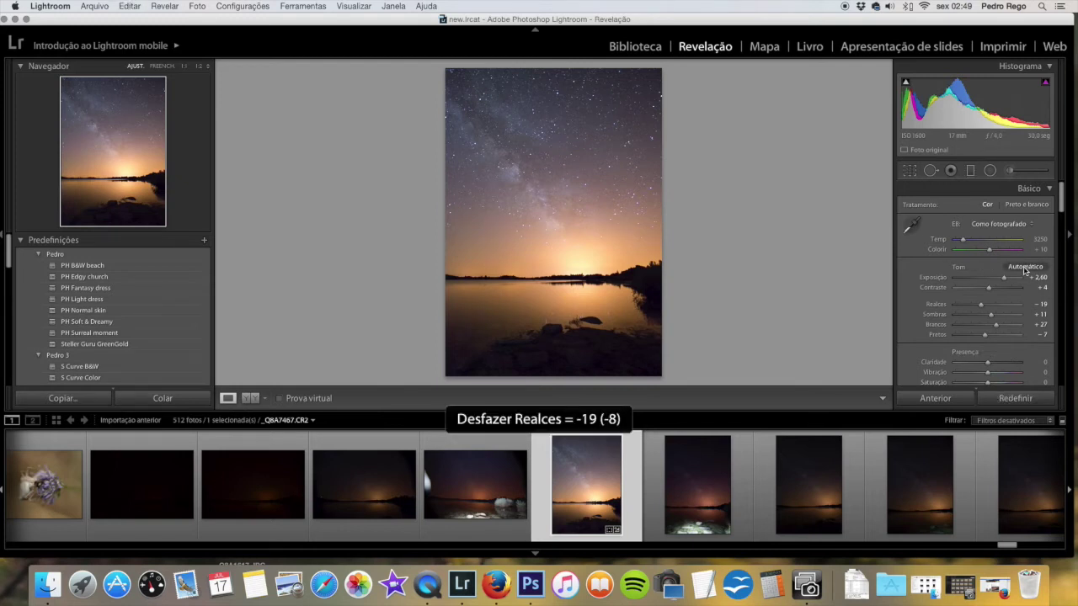
pyautogui.press('alt')
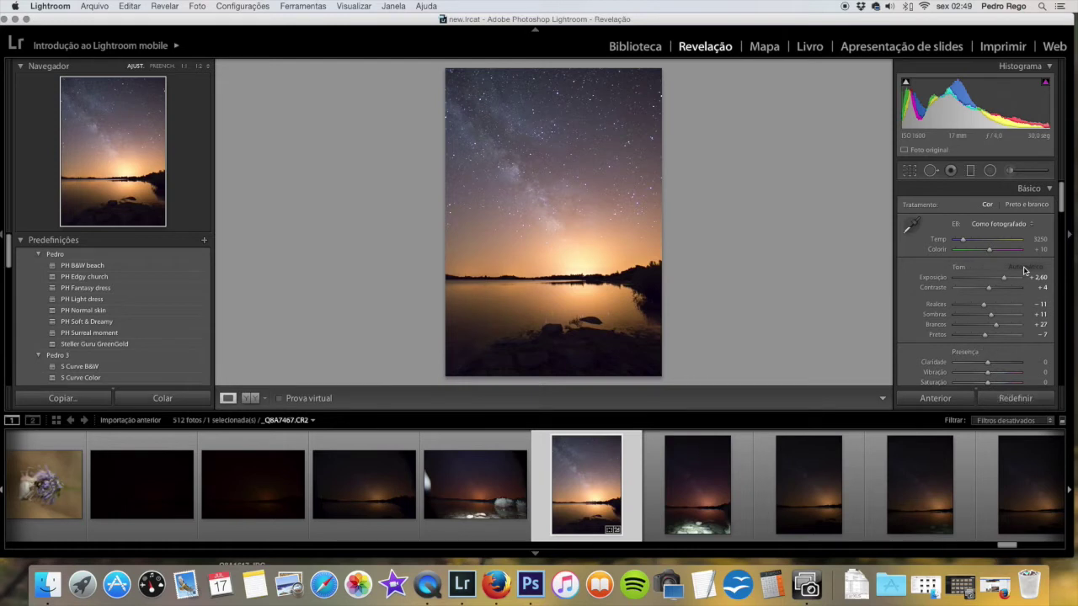
pyautogui.hotkey('ctrl', 'z')
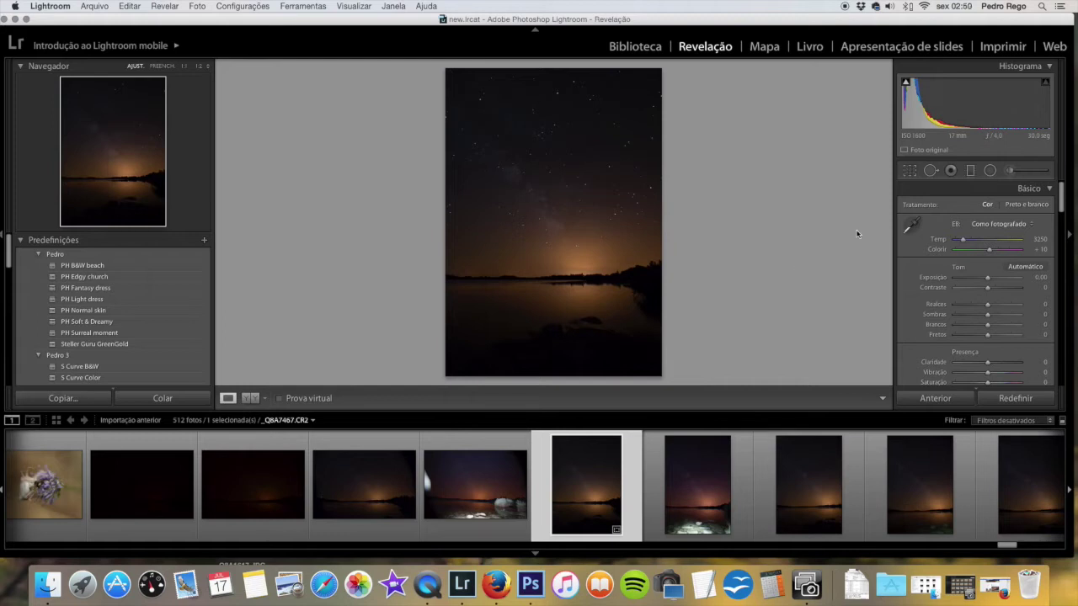
# - Set Exposure +1.95, Highlights +24, Shadows +64, Whites +26 and Blacks +13
pyautogui.moveTo(987, 277); pyautogui.dragTo(994, 281)
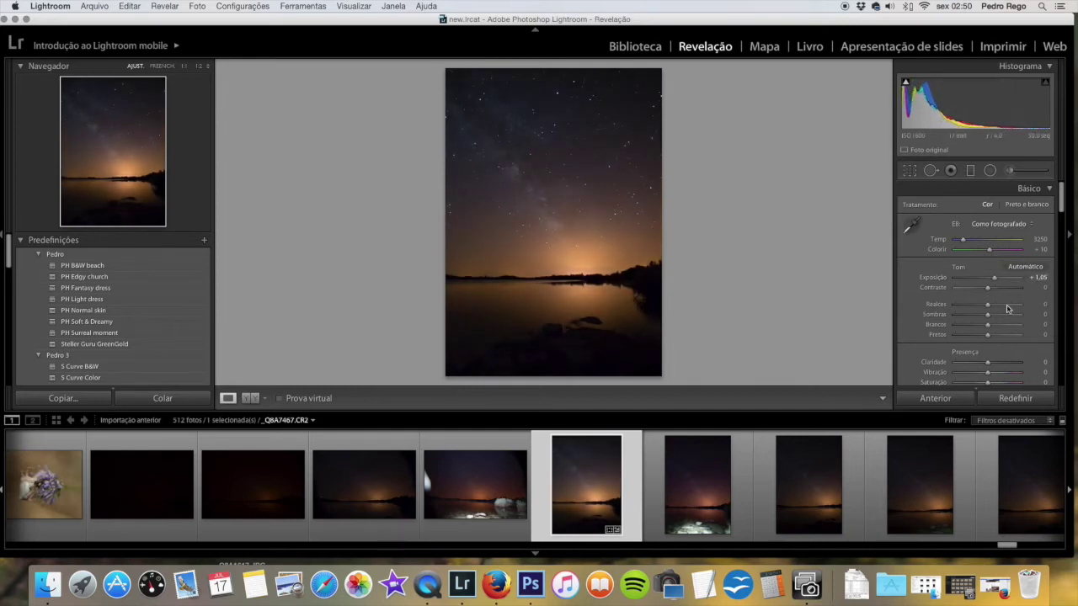
pyautogui.moveTo(1001, 309); pyautogui.dragTo(1009, 314)
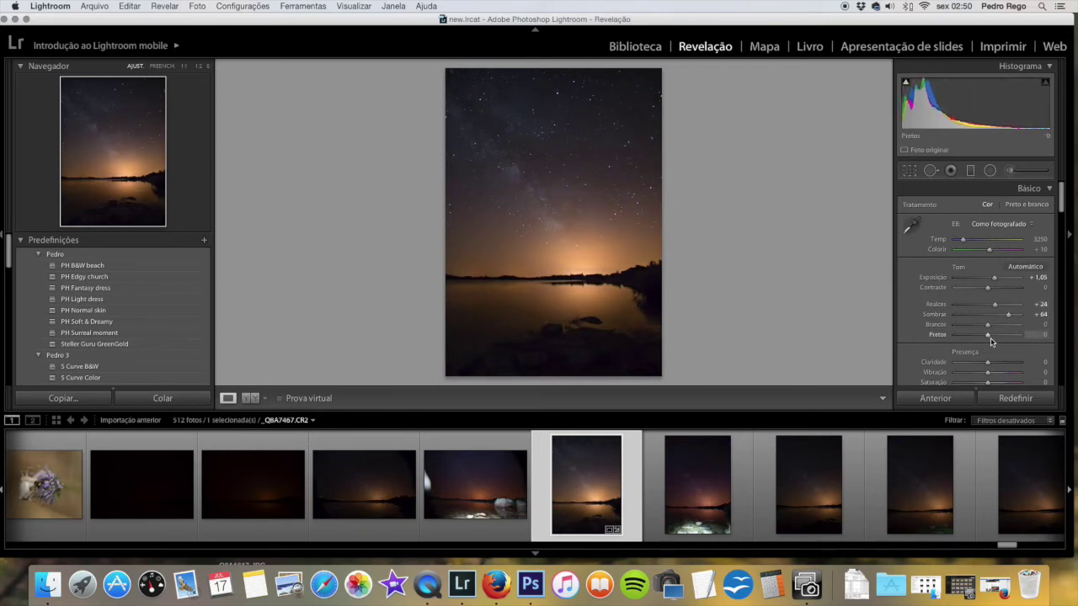
pyautogui.moveTo(999, 325); pyautogui.dragTo(992, 338)
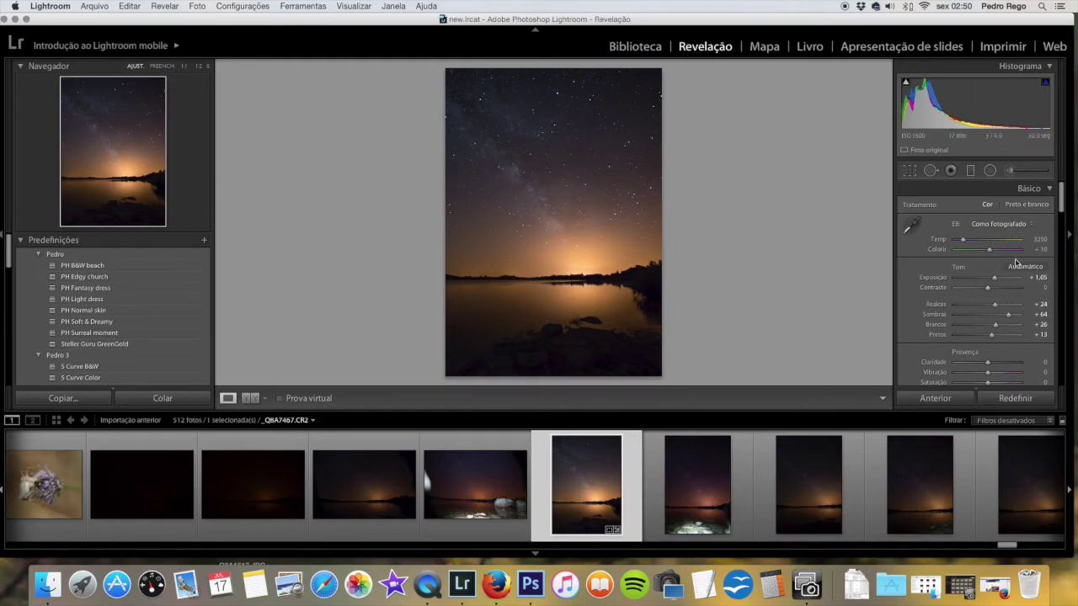
pyautogui.moveTo(994, 277); pyautogui.dragTo(999, 278)
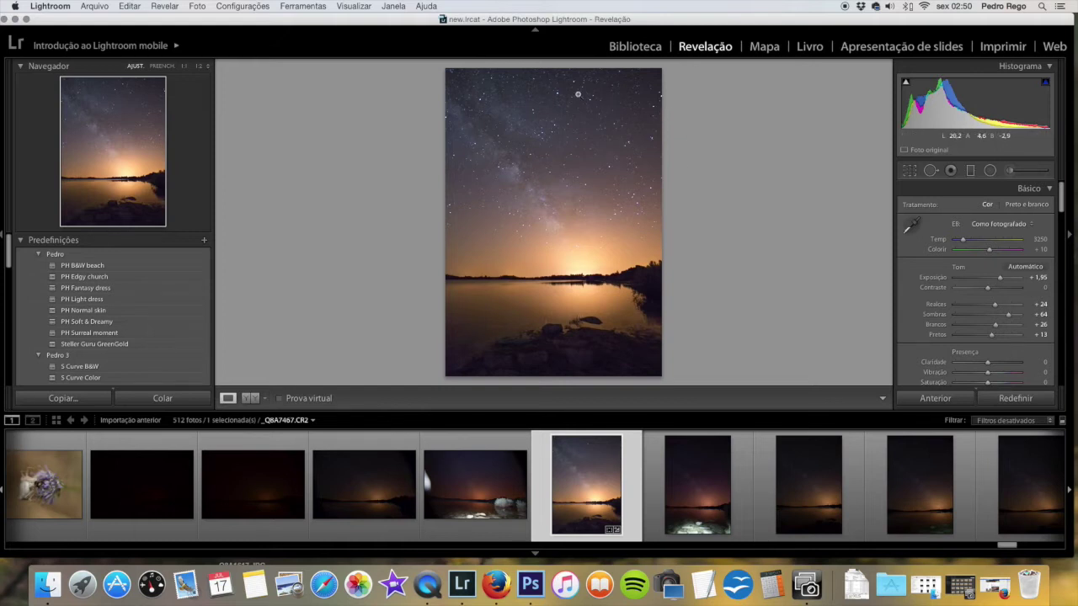
pyautogui.click(592, 165)
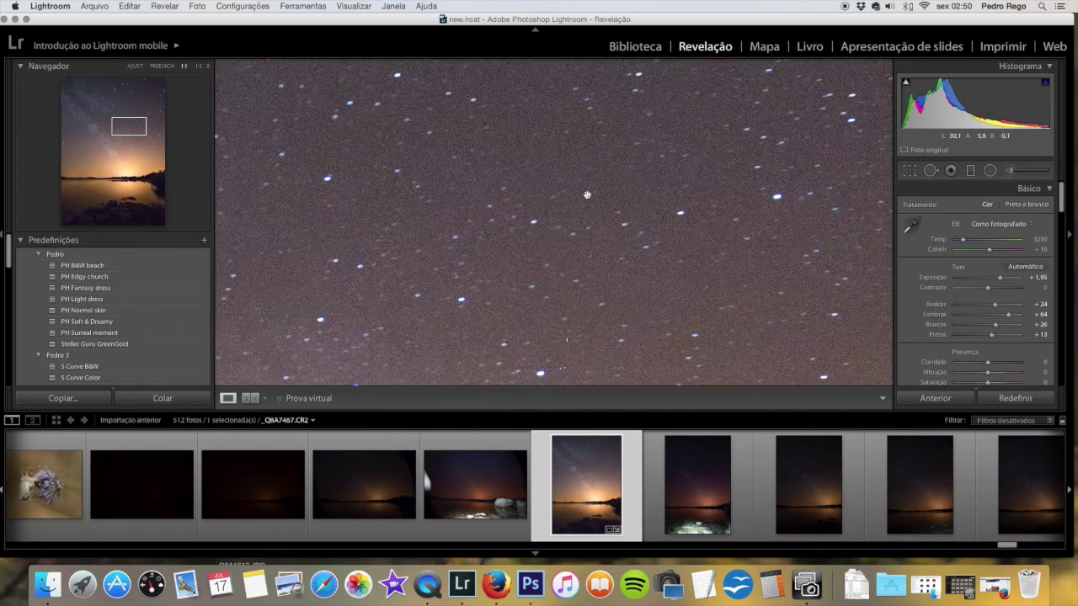
pyautogui.click(606, 209)
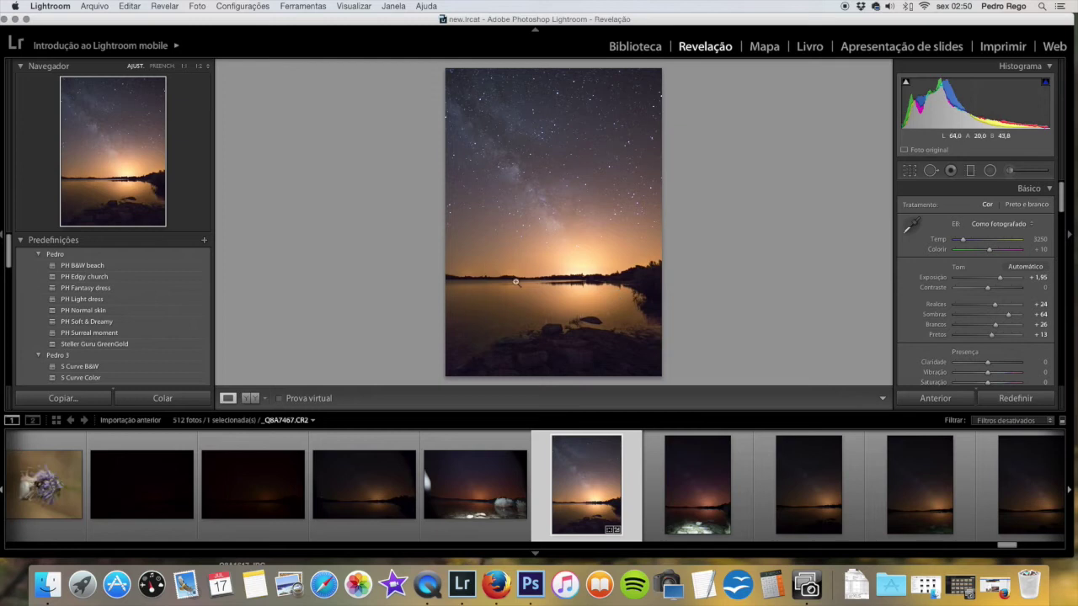
pyautogui.click(581, 363)
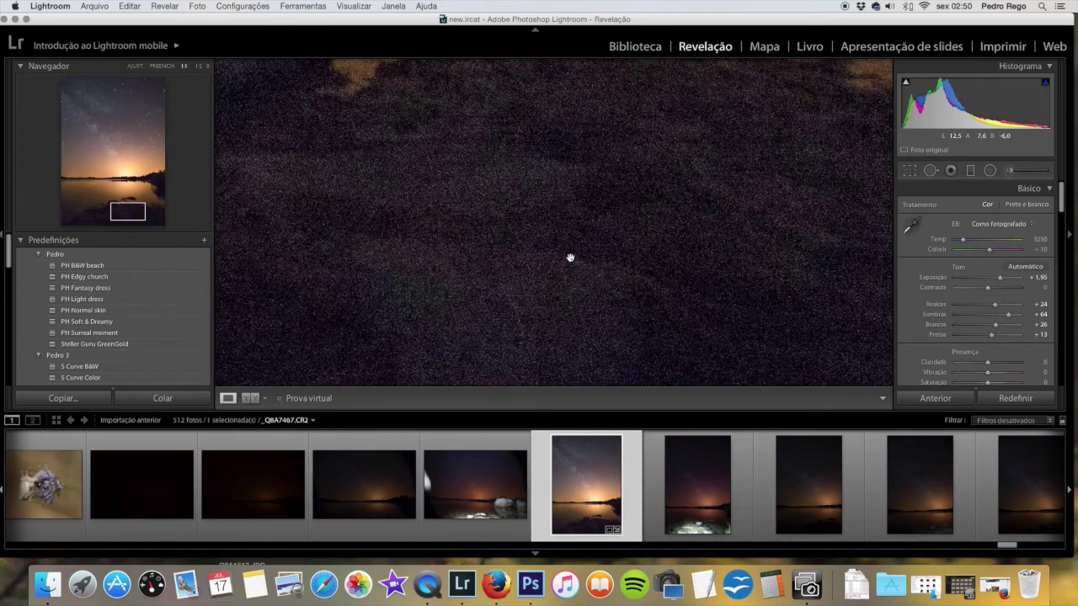
pyautogui.click(633, 200)
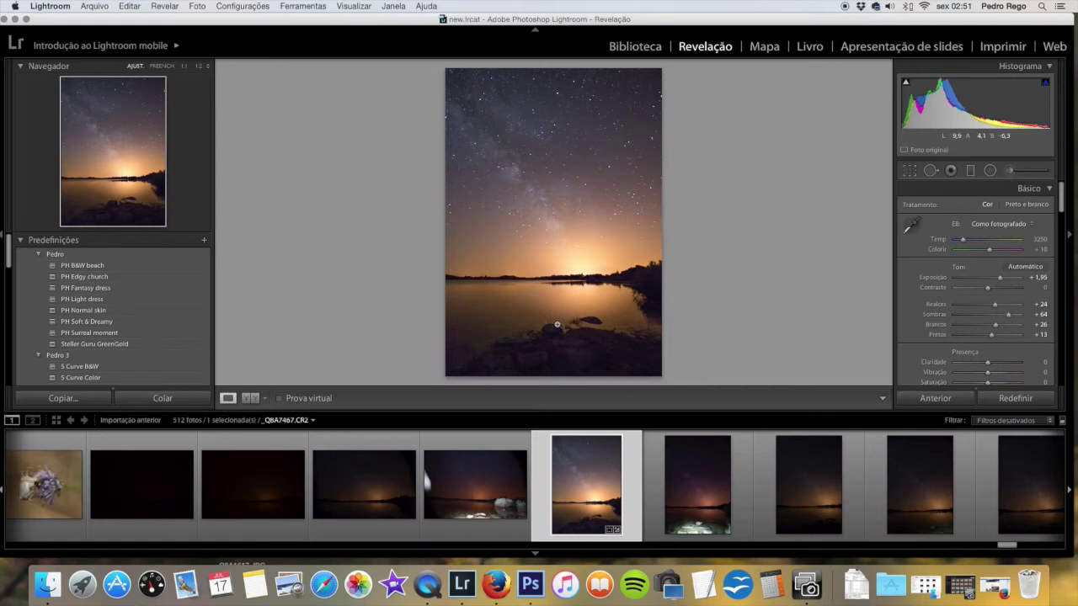
pyautogui.click(581, 352)
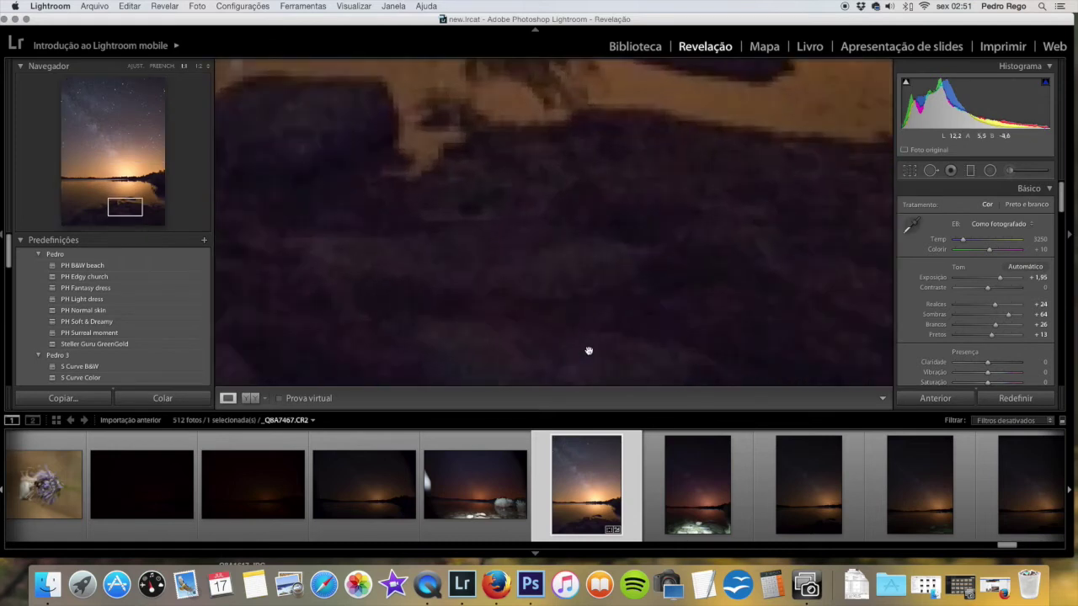
pyautogui.click(608, 300)
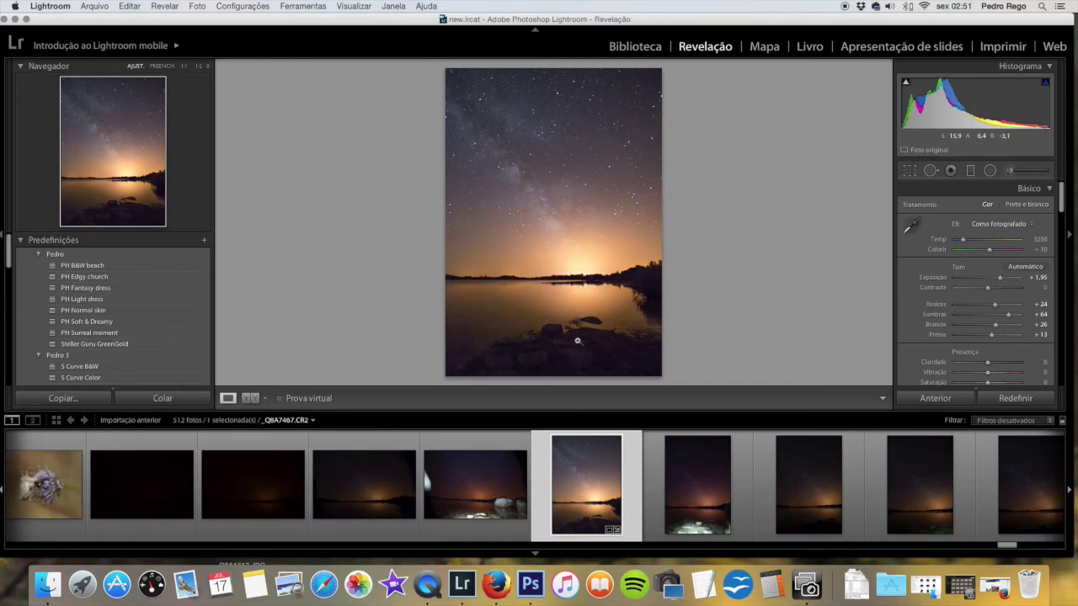
pyautogui.click(578, 340)
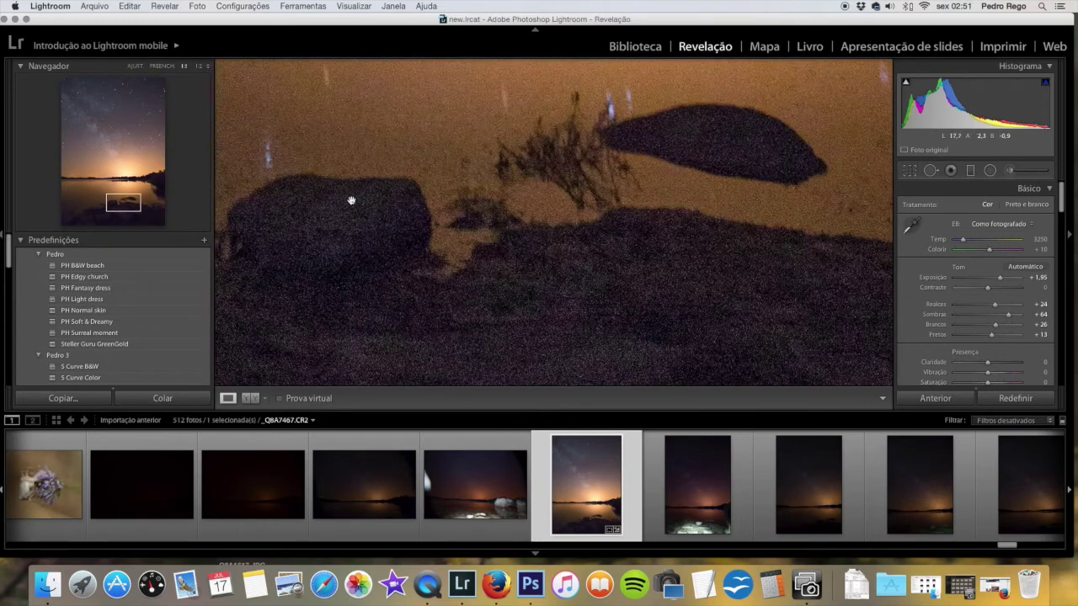
pyautogui.click(693, 320)
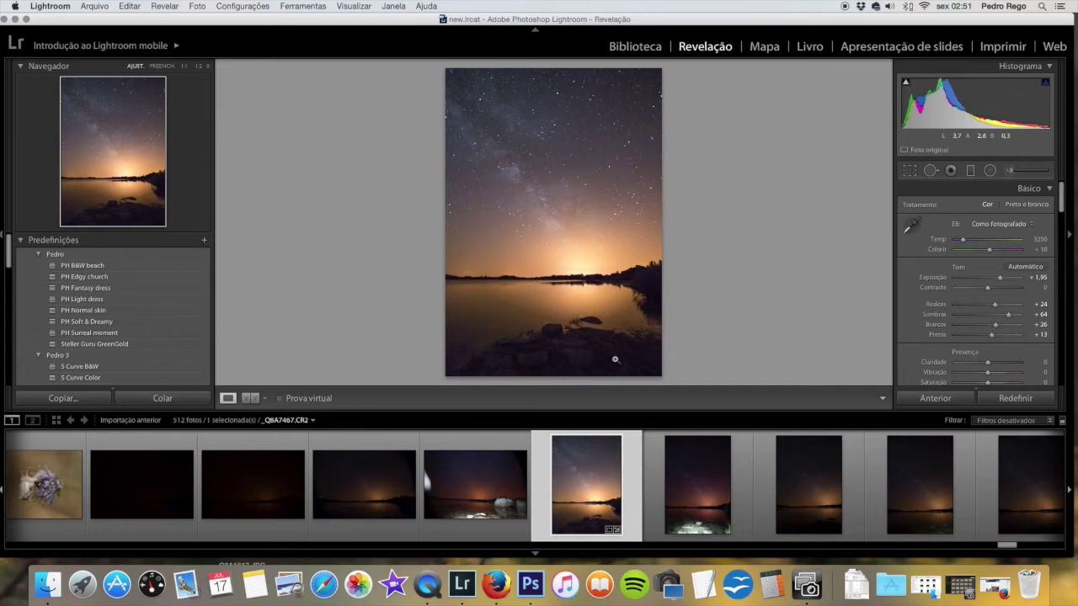
# - Lower the Exposure slightly and bring up the Adjustment Brush with Clarity 39 and Saturation 22
pyautogui.moveTo(1000, 279); pyautogui.dragTo(991, 281)
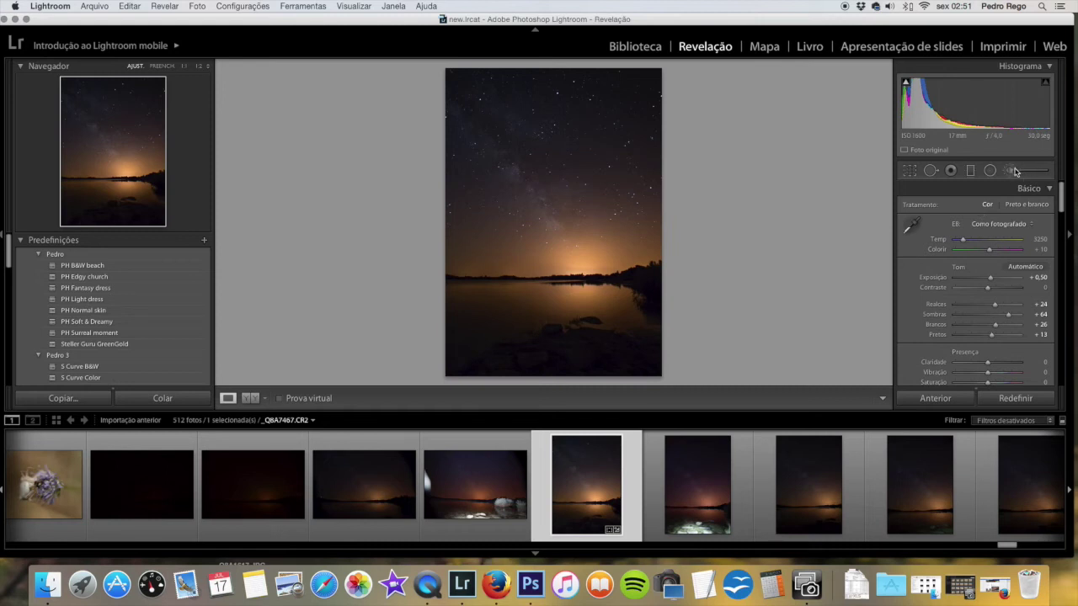
pyautogui.click(1013, 171)
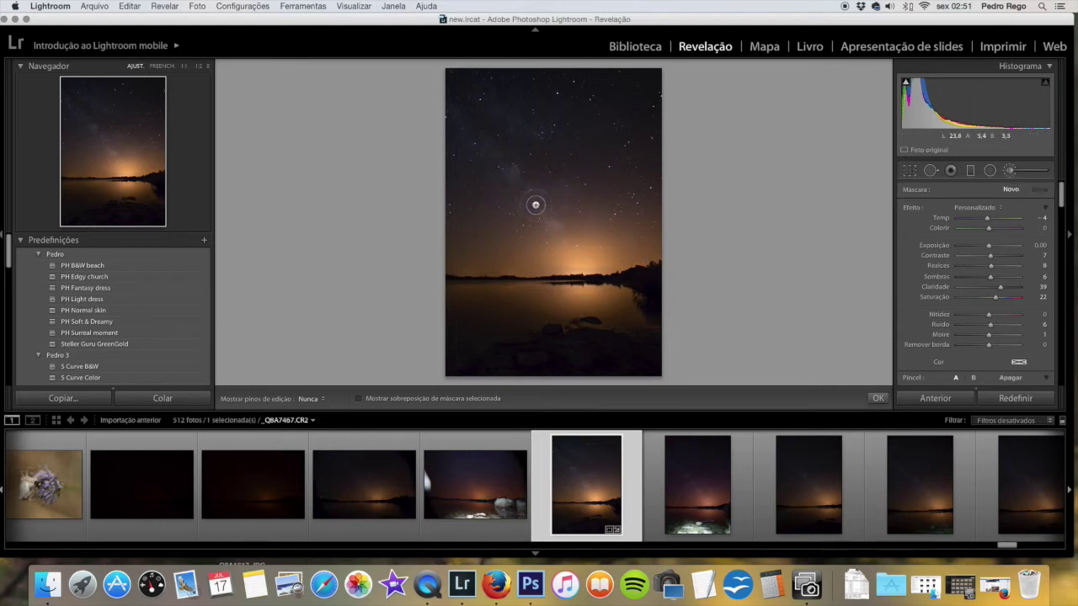
# - Paint a 0.62-exposure brush stroke along the Milky Way, undoing a second upper-sky stroke
pyautogui.moveTo(989, 246); pyautogui.dragTo(991, 247)
pyautogui.scroll(-5, 549, 183)
pyautogui.moveTo(505, 163); pyautogui.dragTo(564, 234)
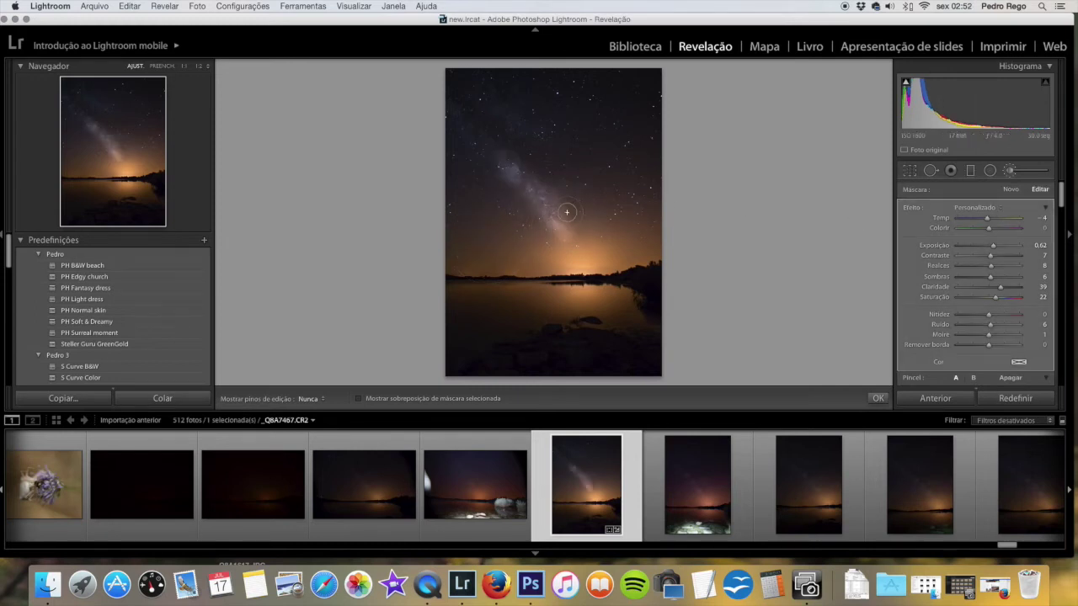
pyautogui.moveTo(502, 121); pyautogui.dragTo(519, 217)
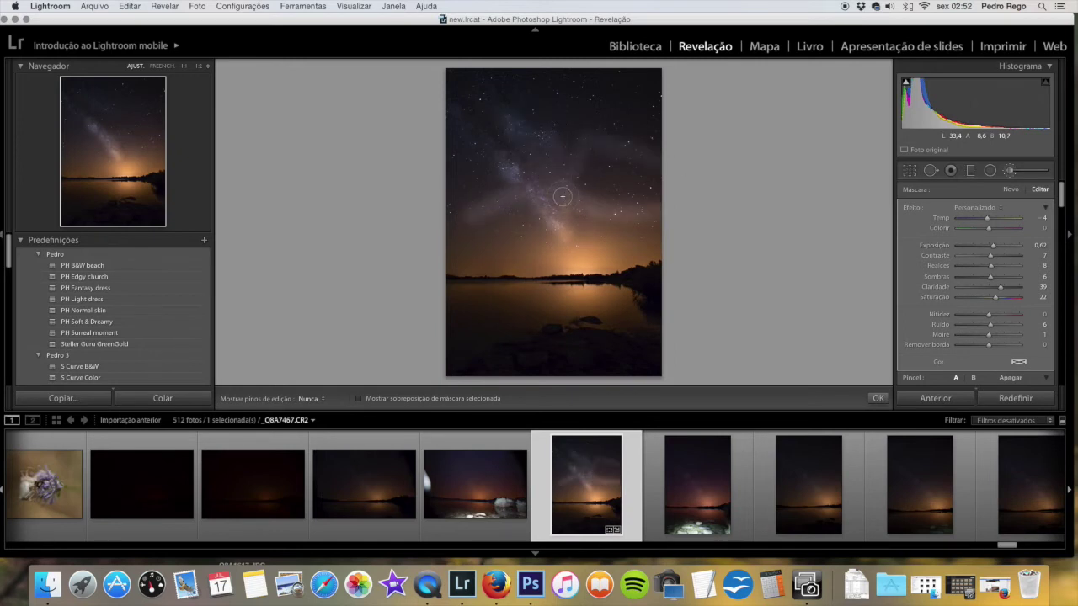
pyautogui.press('super+z')
pyautogui.press('super+z')
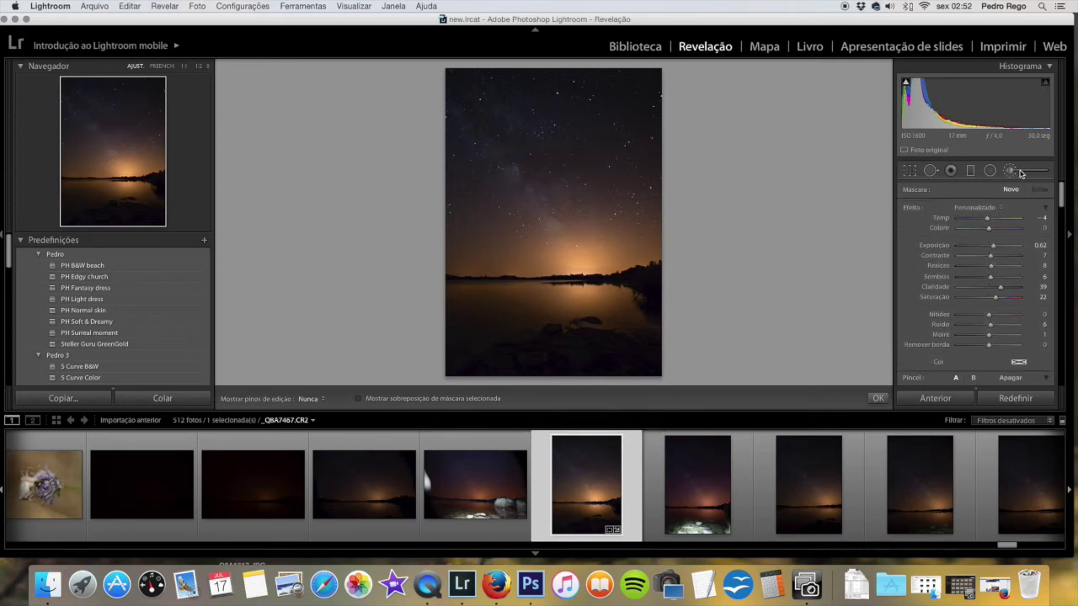
# - Drag a graduated filter from the top of the sky toward the horizon and nudge it lower
pyautogui.click(969, 174)
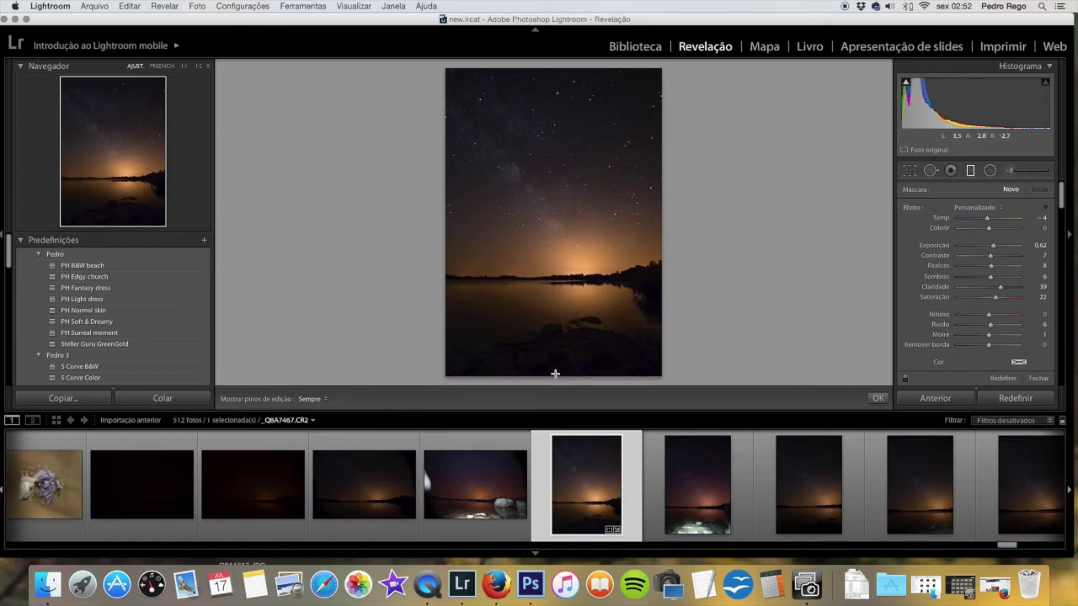
pyautogui.moveTo(561, 63); pyautogui.dragTo(562, 284)
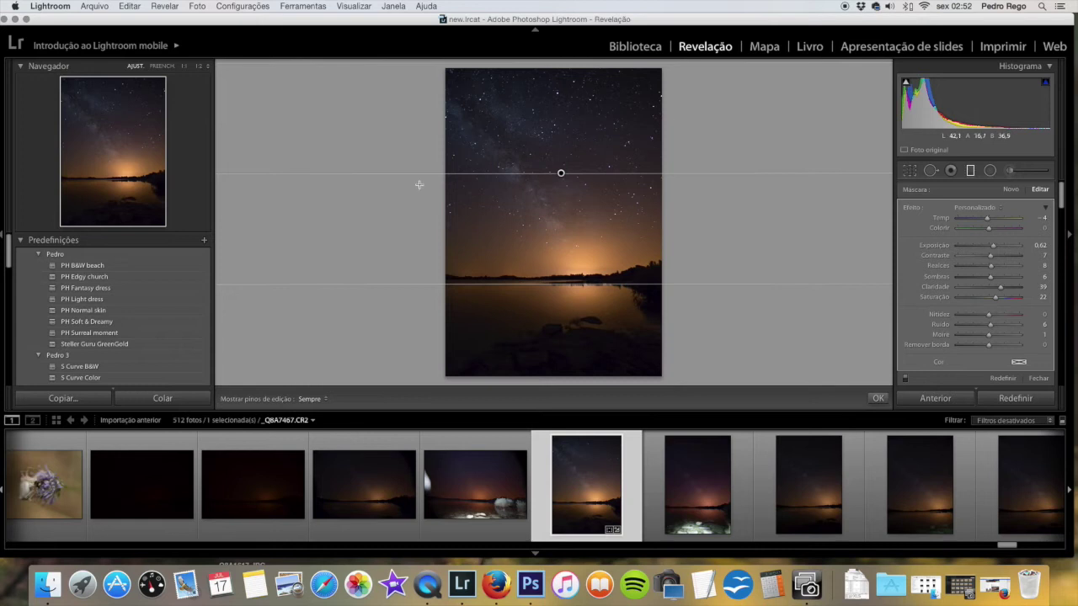
pyautogui.moveTo(571, 290); pyautogui.dragTo(564, 295)
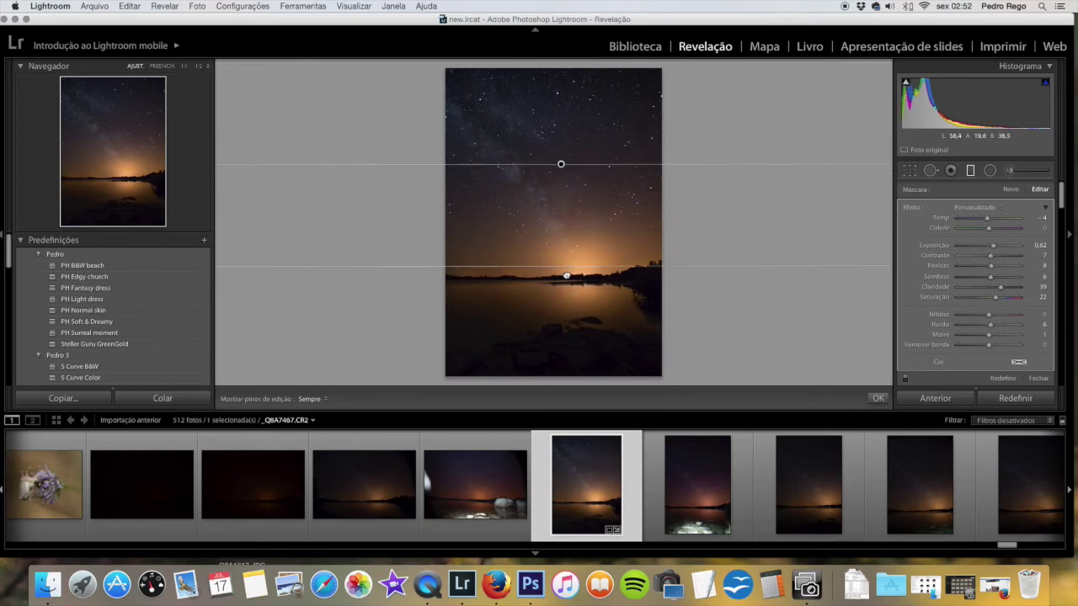
pyautogui.moveTo(561, 176)
pyautogui.mouseDown()
pyautogui.moveTo(559, 216)
pyautogui.moveTo(562, 176)
pyautogui.mouseUp()
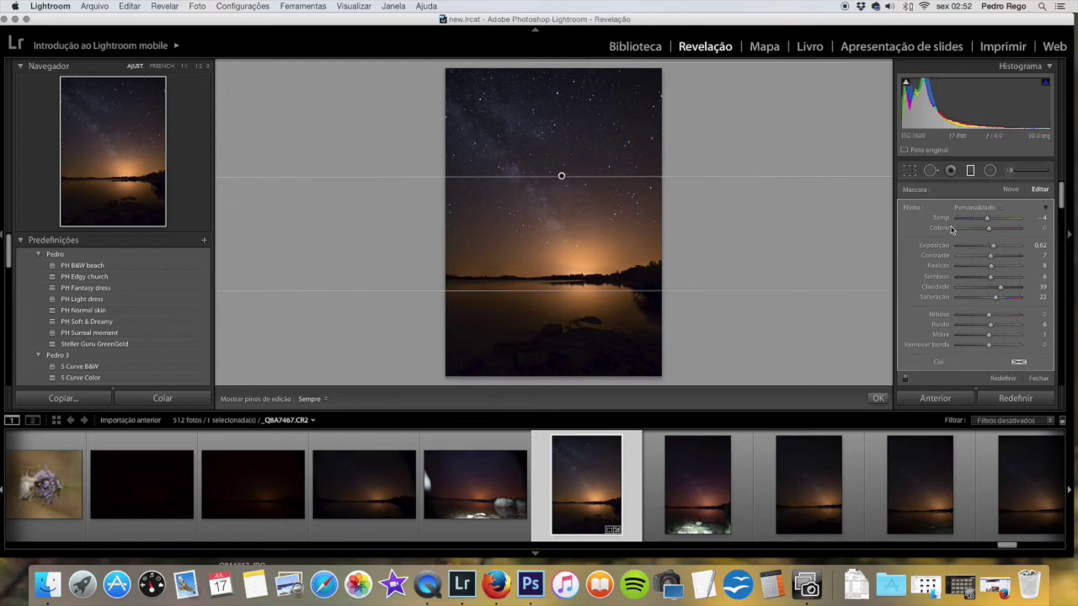
# - Fine-tune the filter's exposure and extend its lower edge further down
pyautogui.moveTo(995, 246)
pyautogui.mouseDown()
pyautogui.moveTo(964, 246)
pyautogui.moveTo(1001, 245)
pyautogui.mouseUp()
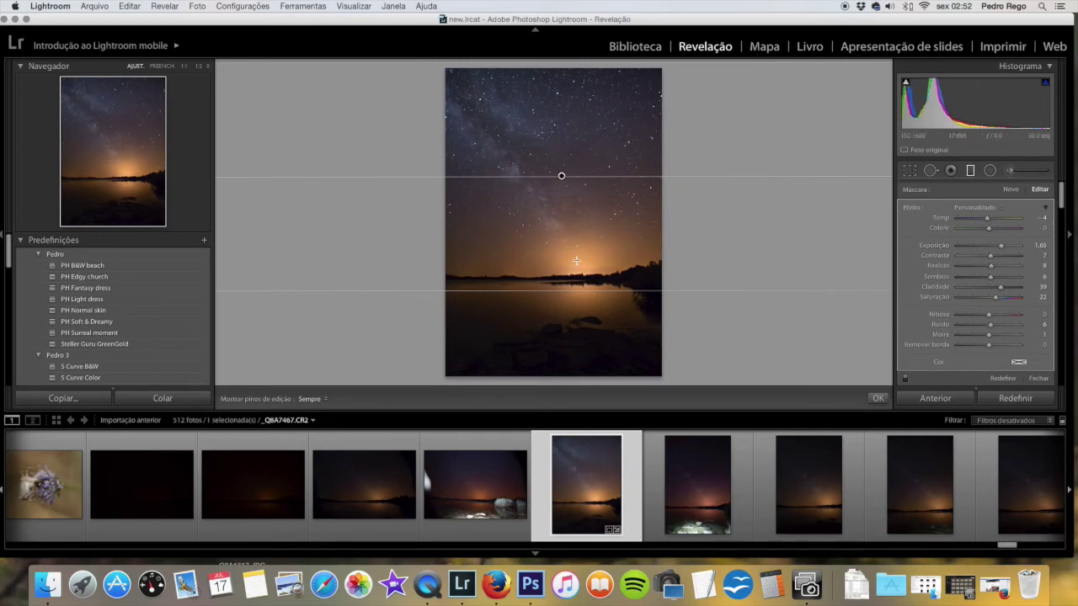
pyautogui.moveTo(564, 291); pyautogui.dragTo(563, 314)
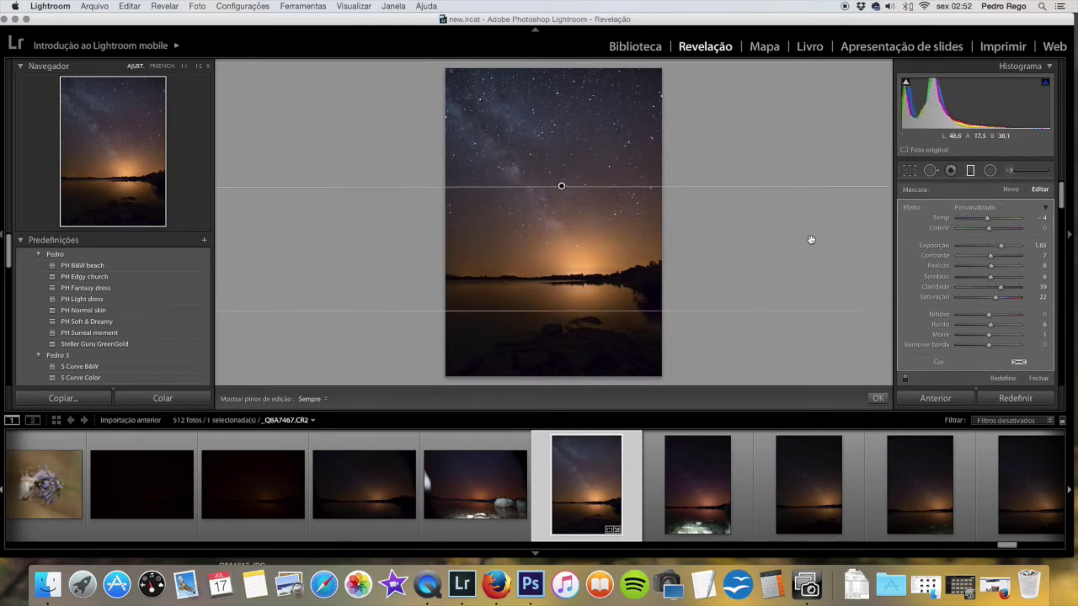
pyautogui.moveTo(1004, 247); pyautogui.dragTo(997, 247)
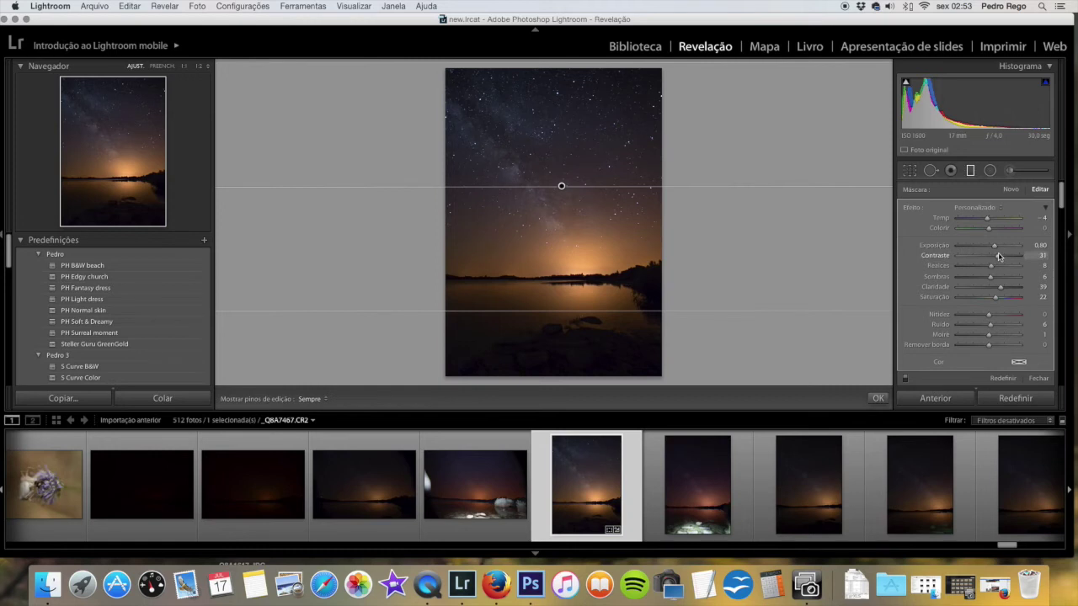
# - Set filter Highlights 60, Shadows -12, Clarity 65, Saturation 32, Temp -28, with a slight tint shift
pyautogui.moveTo(995, 265); pyautogui.dragTo(1004, 270)
pyautogui.moveTo(1006, 268); pyautogui.dragTo(1010, 269)
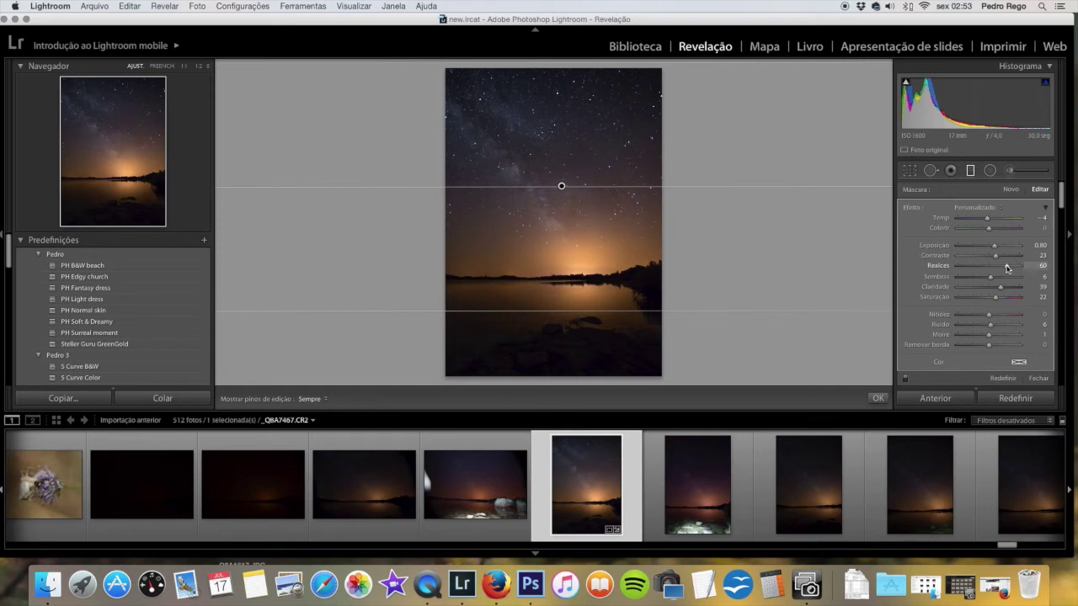
pyautogui.moveTo(990, 276)
pyautogui.mouseDown()
pyautogui.moveTo(1007, 279)
pyautogui.moveTo(984, 279)
pyautogui.mouseUp()
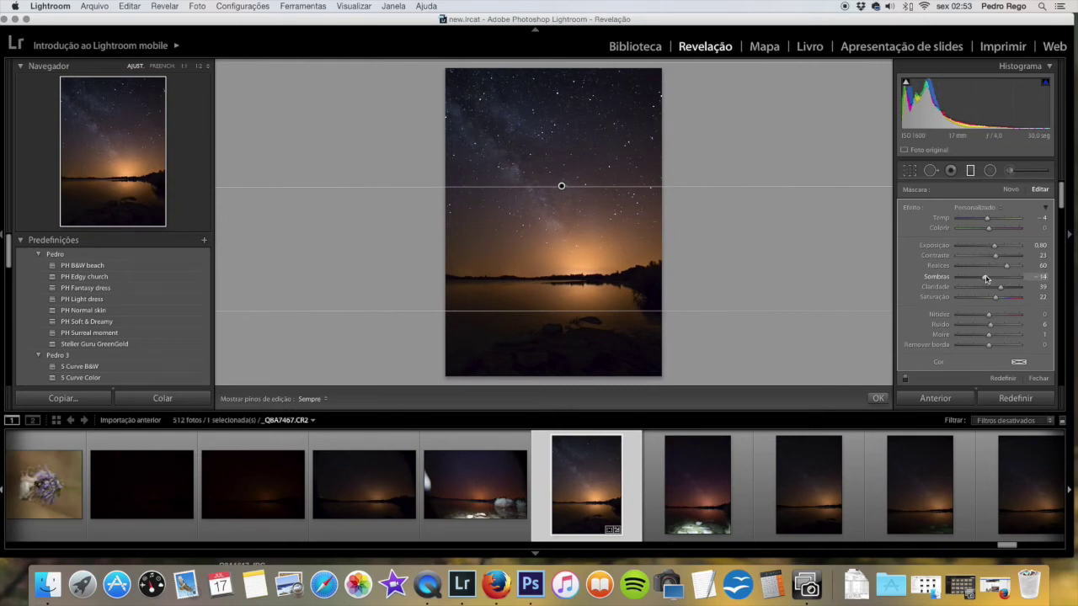
pyautogui.moveTo(1003, 290); pyautogui.dragTo(1012, 289)
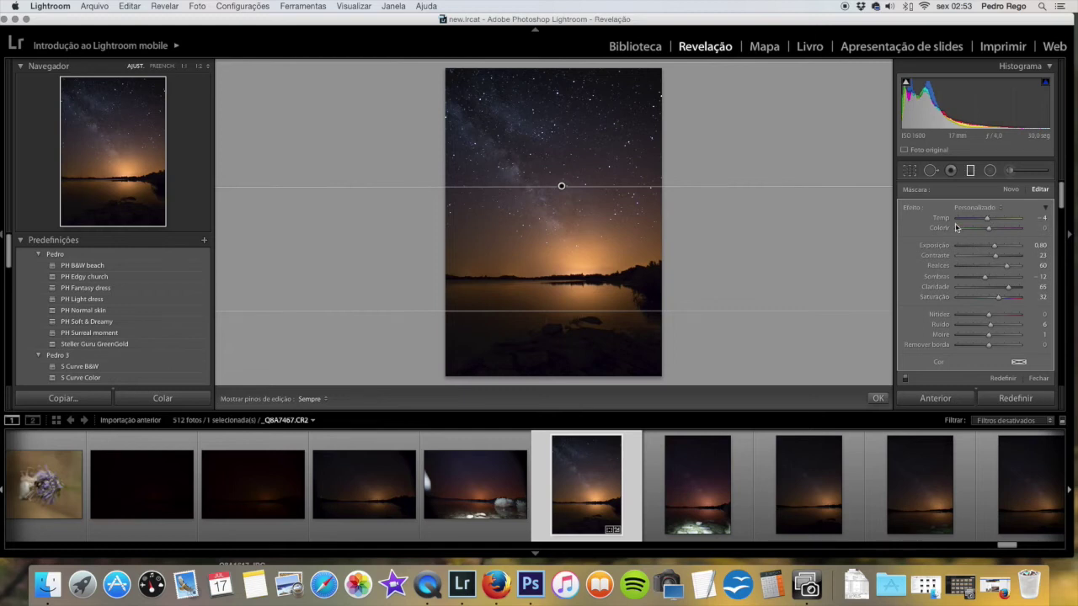
pyautogui.moveTo(988, 221); pyautogui.dragTo(982, 221)
pyautogui.moveTo(988, 228); pyautogui.dragTo(991, 231)
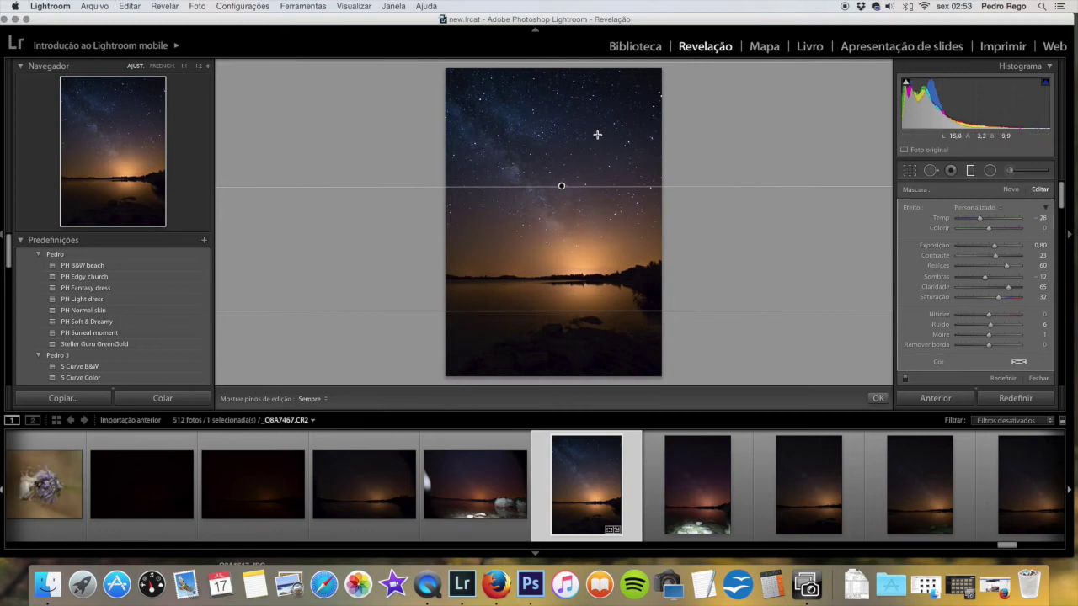
# - Add a second graduated filter over the lake and foreground with Clarity 20 and Shadows −47
pyautogui.moveTo(560, 383); pyautogui.dragTo(560, 191)
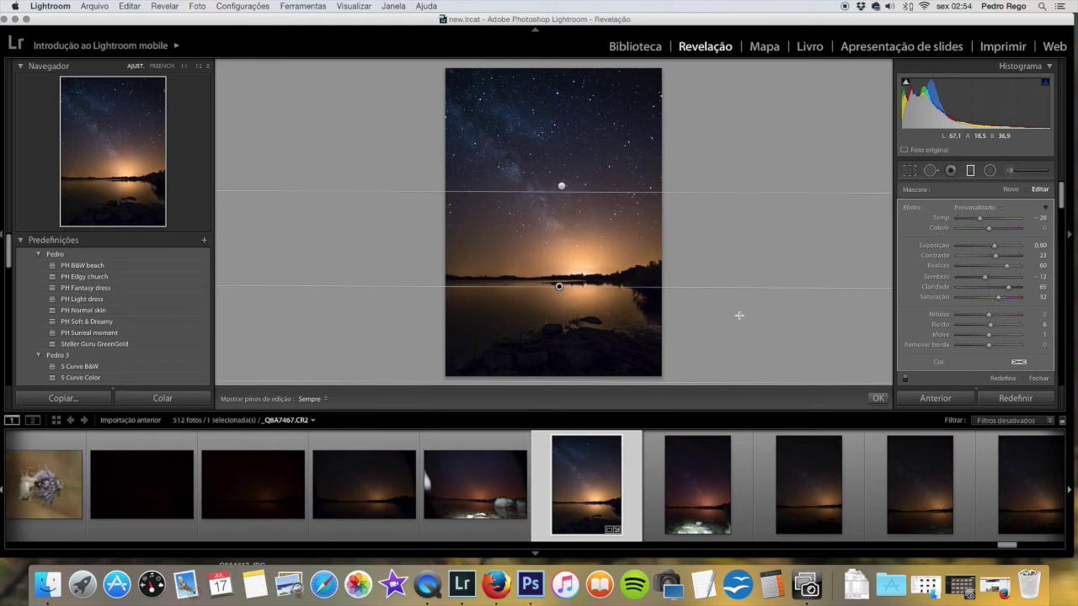
pyautogui.click(993, 288)
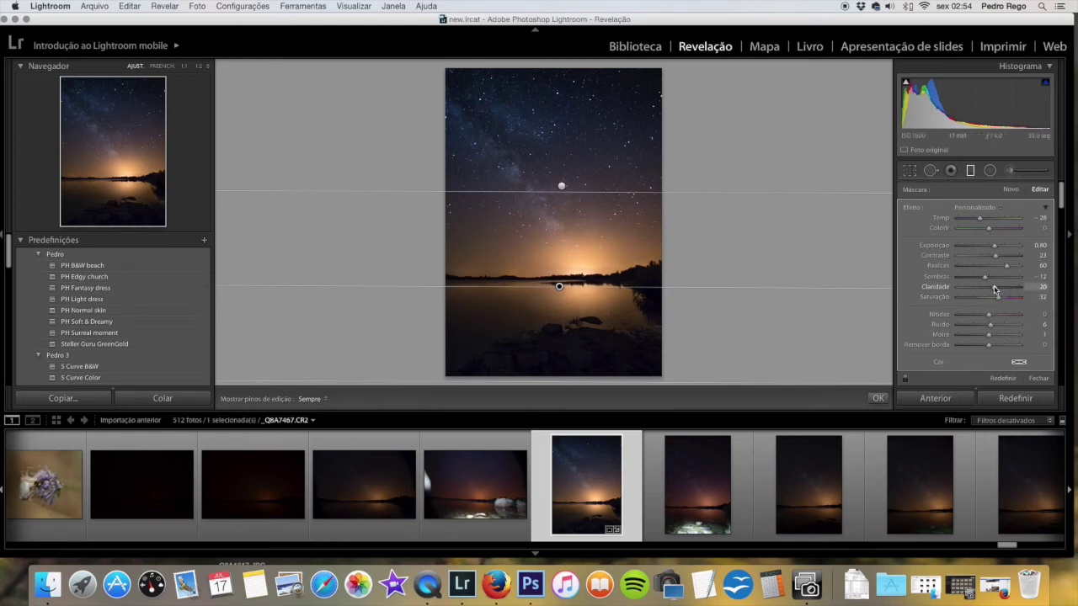
pyautogui.moveTo(997, 278); pyautogui.dragTo(1006, 279)
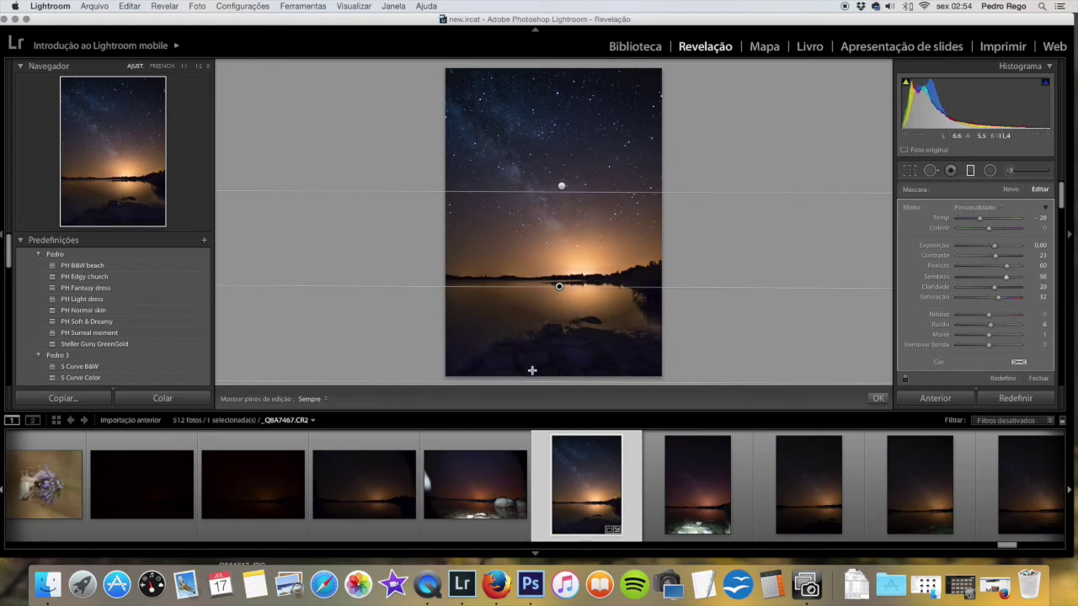
pyautogui.click(975, 278)
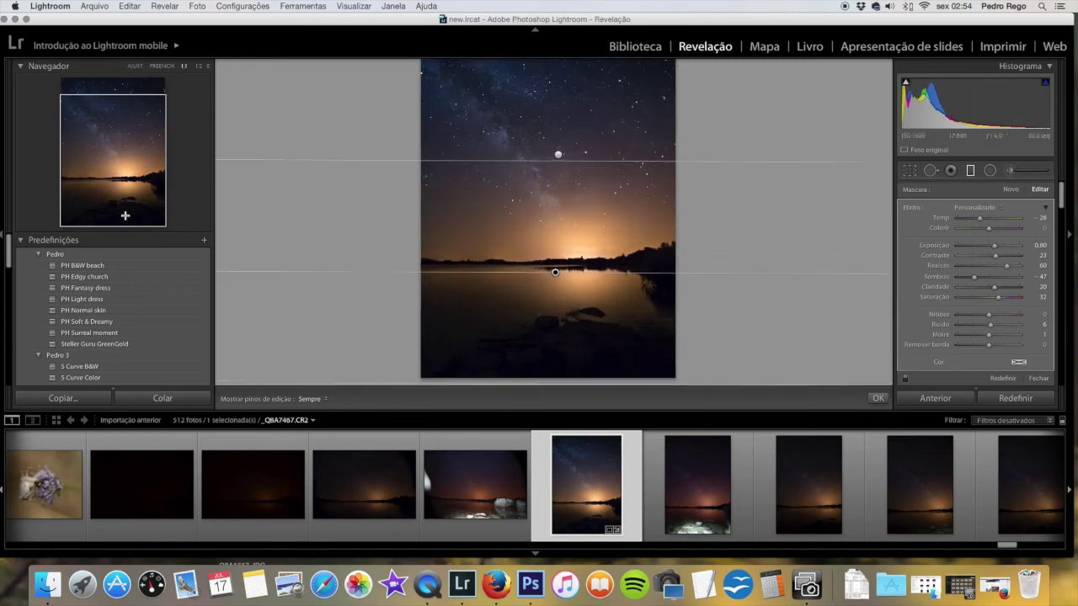
# - Inspect the foreground and glowing horizon at 1:1, then return to the Fit view
pyautogui.click(124, 215)
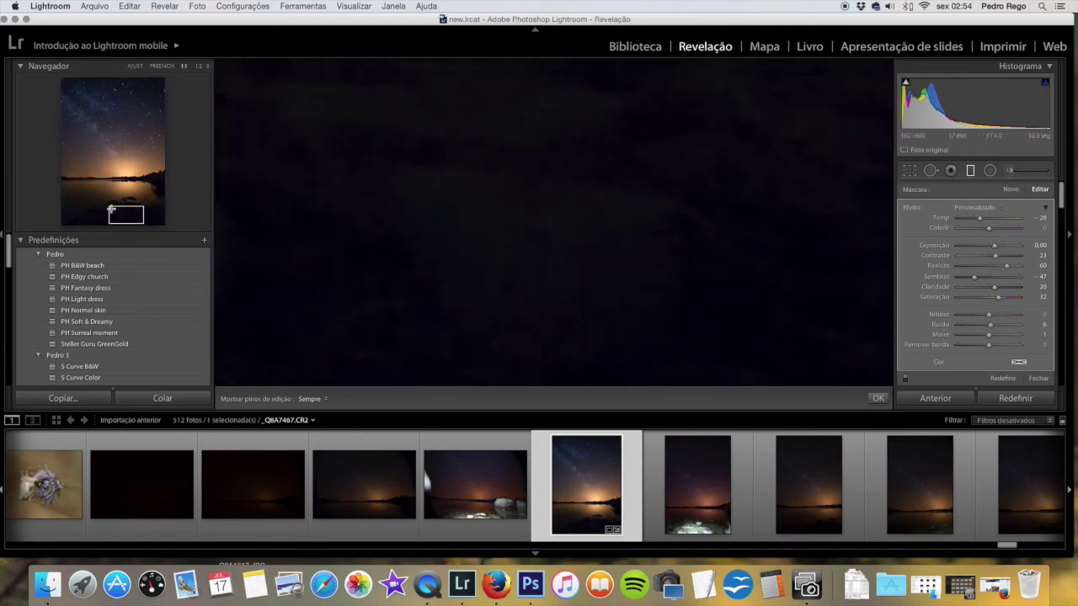
pyautogui.click(126, 200)
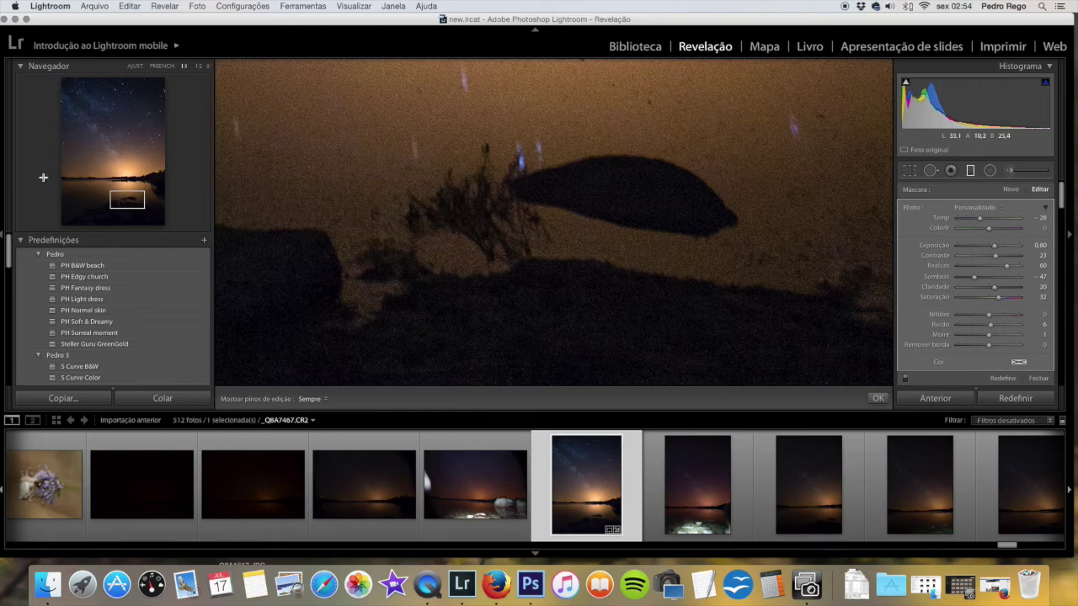
pyautogui.click(135, 66)
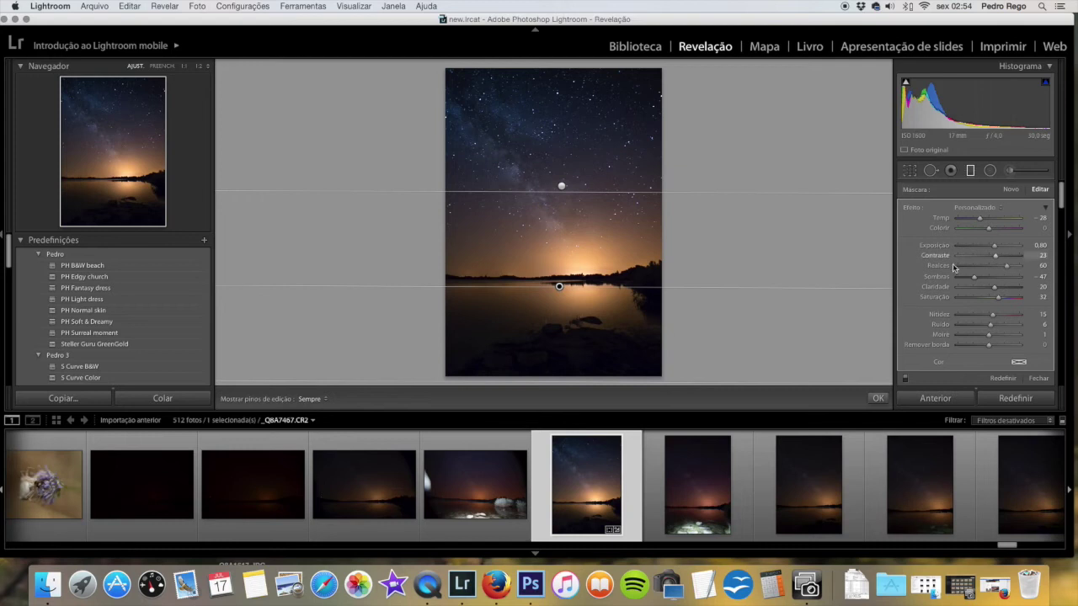
# - Raise the lake filter's exposure to 1.69 and shift its lines slightly lower
pyautogui.moveTo(997, 248); pyautogui.dragTo(1003, 247)
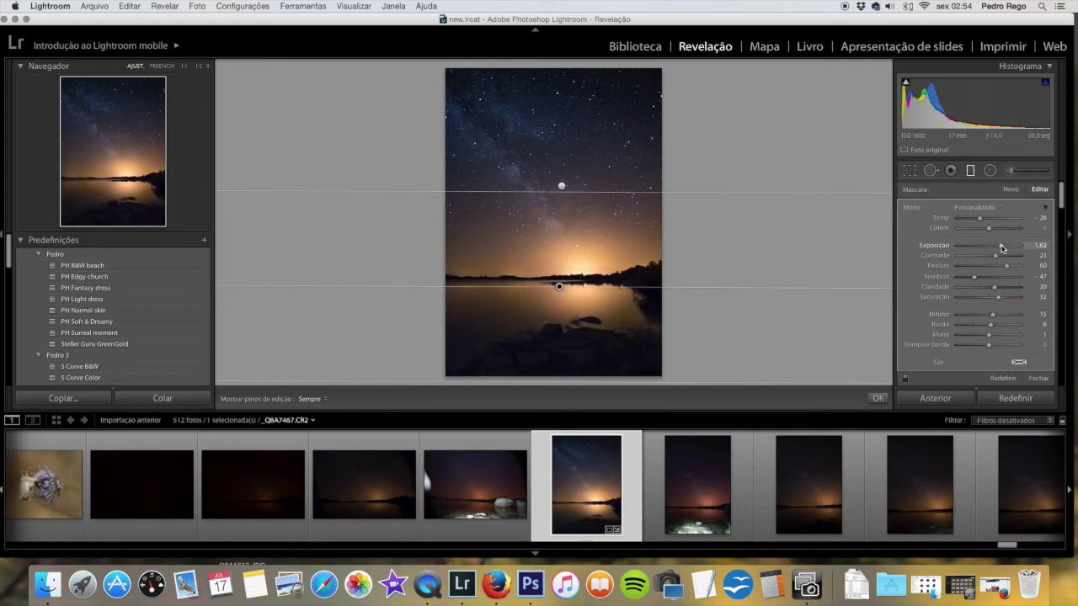
pyautogui.moveTo(581, 193); pyautogui.dragTo(577, 227)
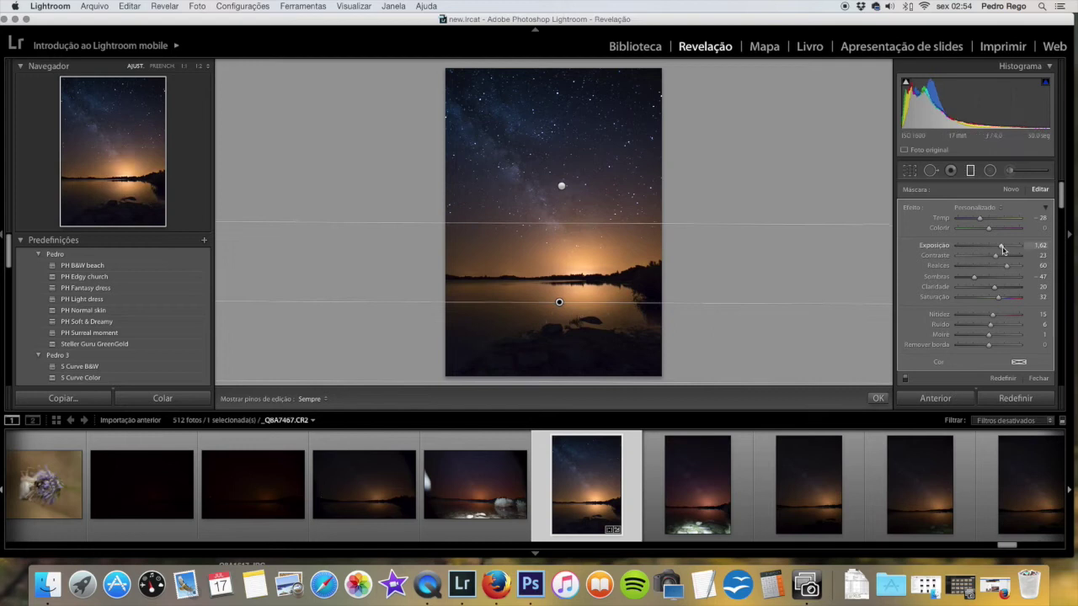
pyautogui.moveTo(1004, 250); pyautogui.dragTo(1005, 249)
pyautogui.moveTo(575, 385); pyautogui.dragTo(574, 382)
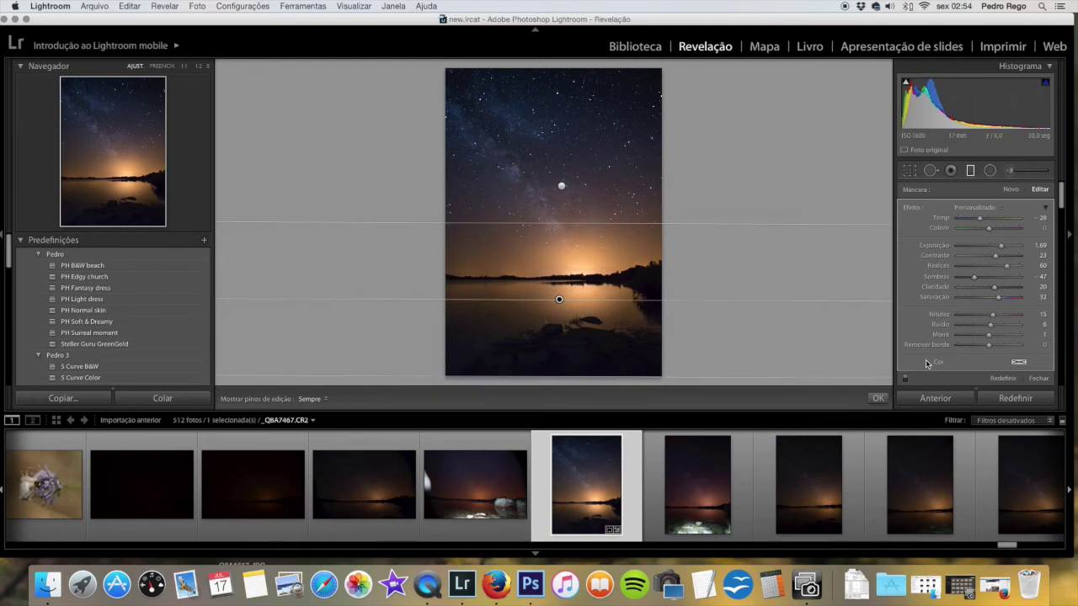
pyautogui.press('Escape')
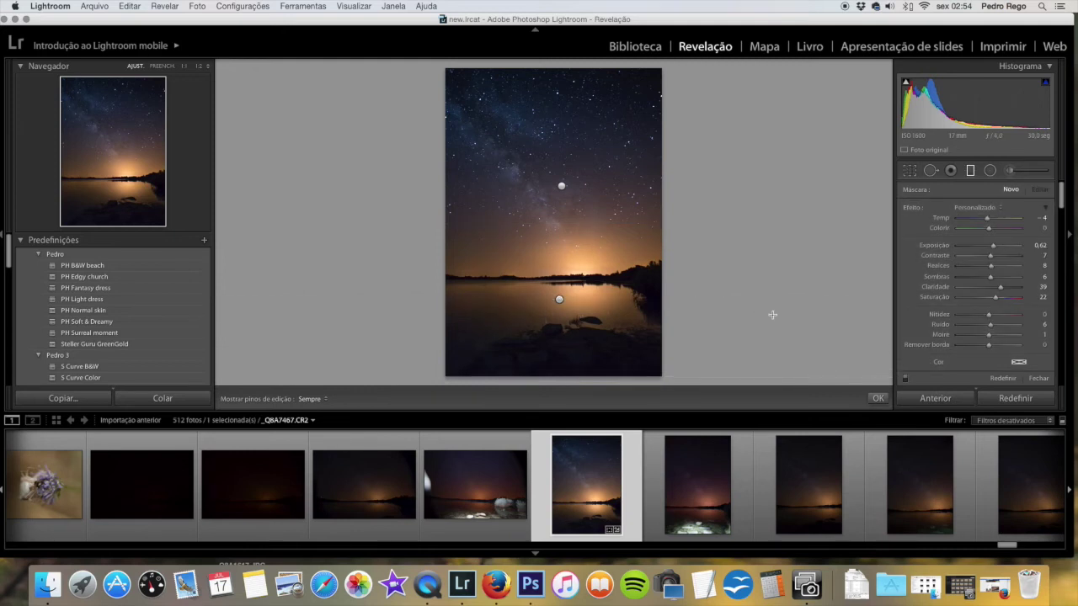
# - Close the graduated filter, compare before/after, then set overall Clarity to +2
pyautogui.click(877, 398)
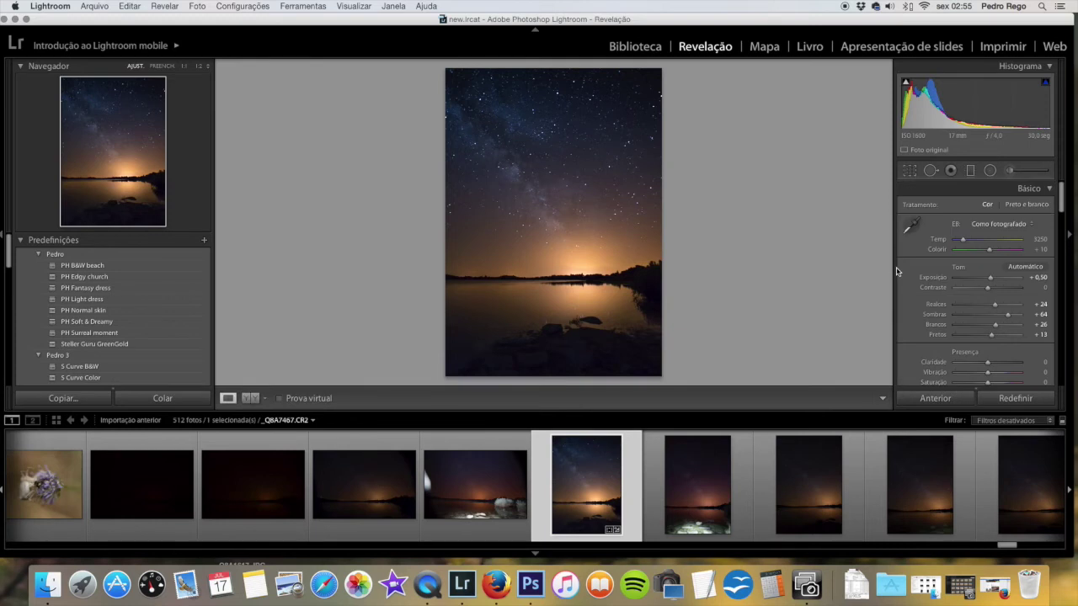
pyautogui.click(250, 399)
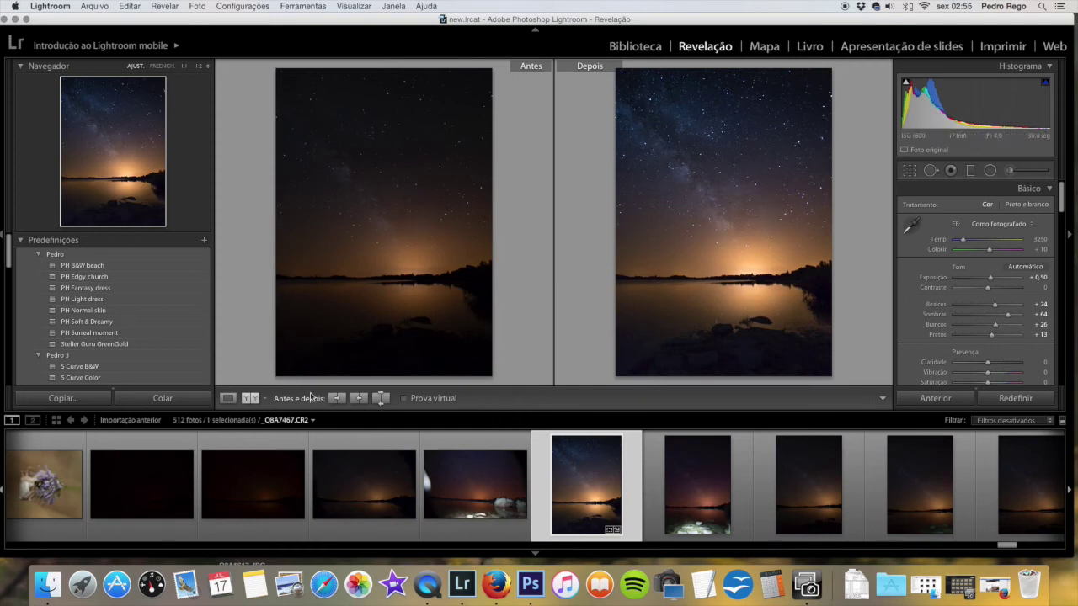
pyautogui.click(252, 399)
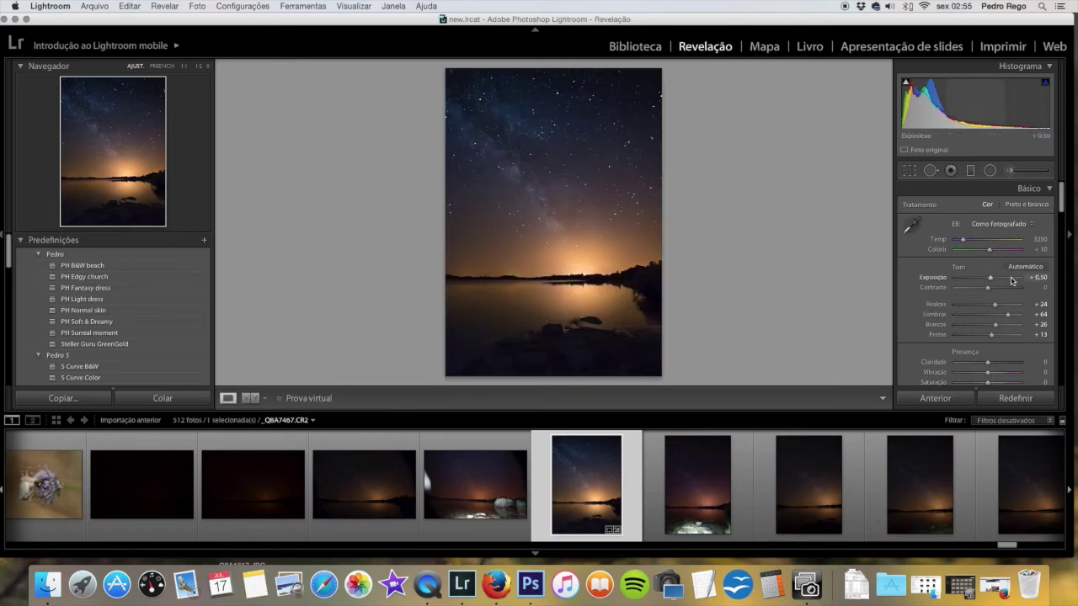
pyautogui.click(991, 363)
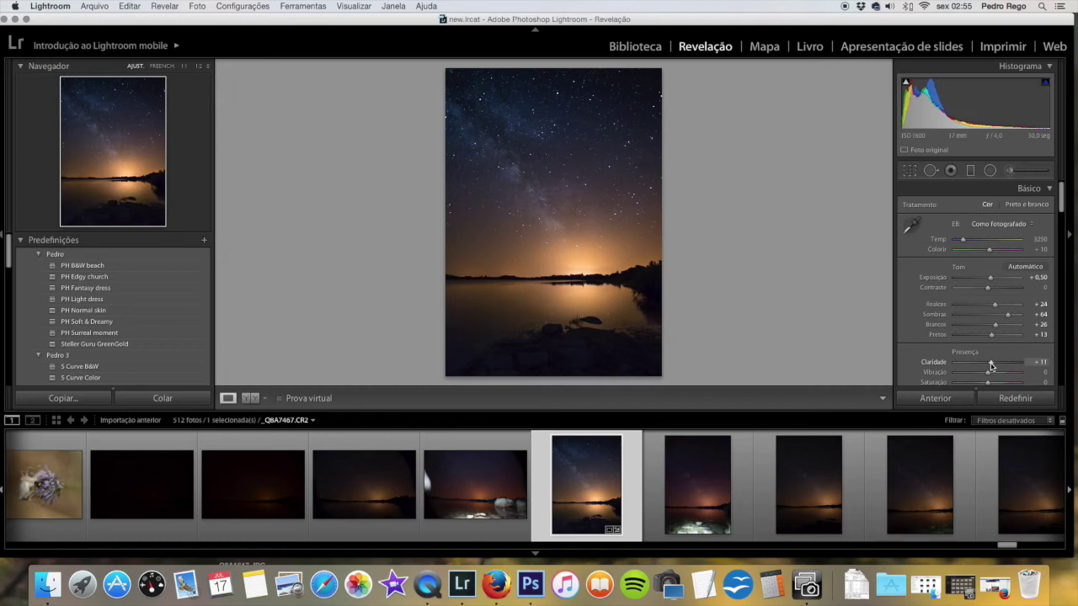
pyautogui.moveTo(990, 364); pyautogui.dragTo(987, 365)
# - Open the Adjustment Brush and reset its Exposure, Contrast, Highlights and Clarity to zero
pyautogui.click(1010, 170)
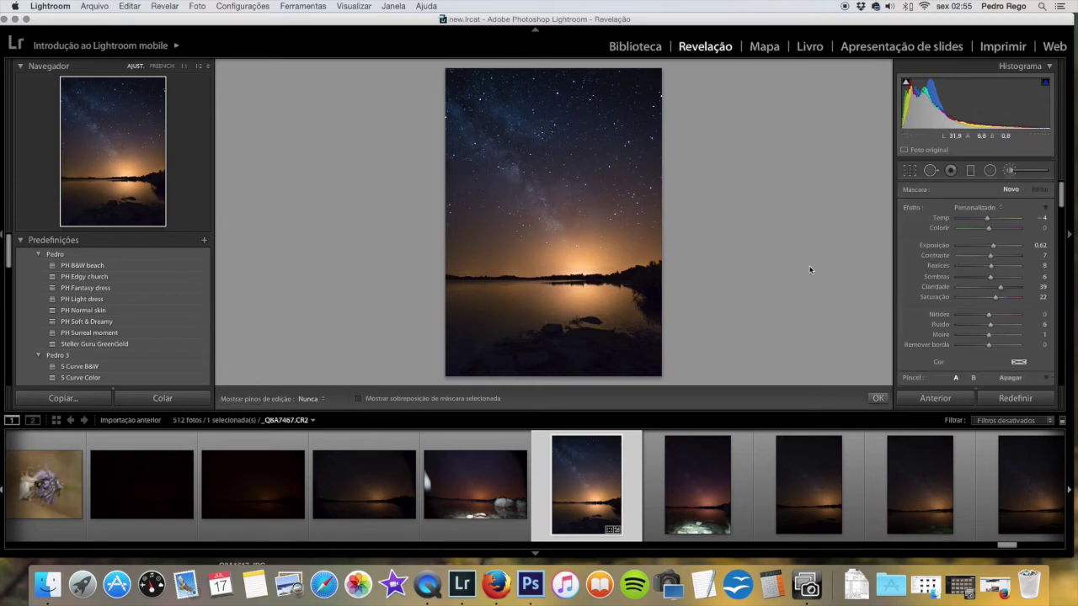
pyautogui.moveTo(990, 289); pyautogui.dragTo(987, 288)
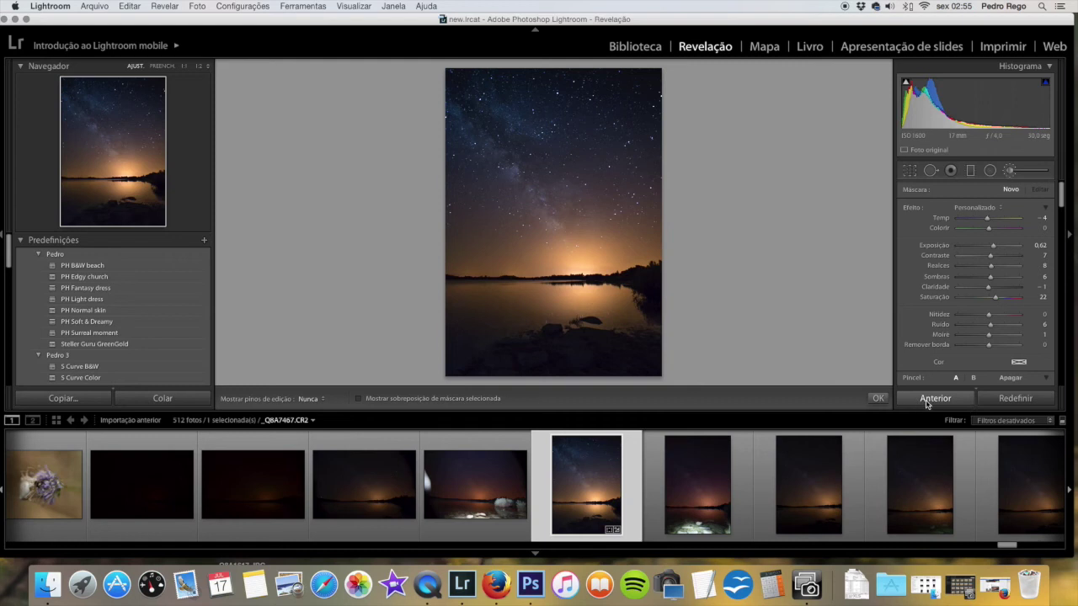
pyautogui.doubleClick(994, 246)
pyautogui.doubleClick(990, 255)
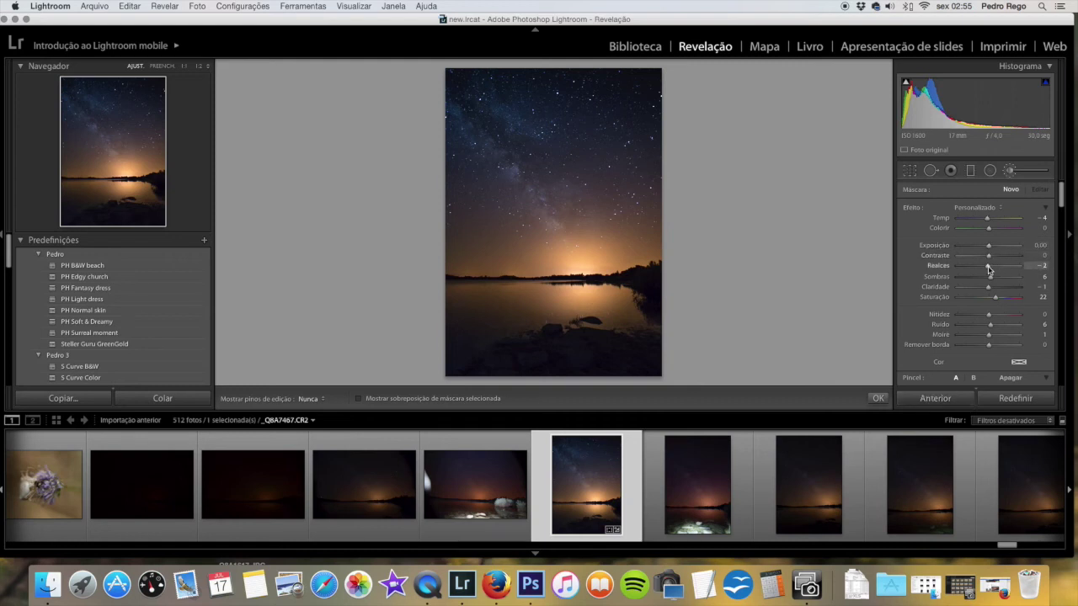
pyautogui.doubleClick(988, 266)
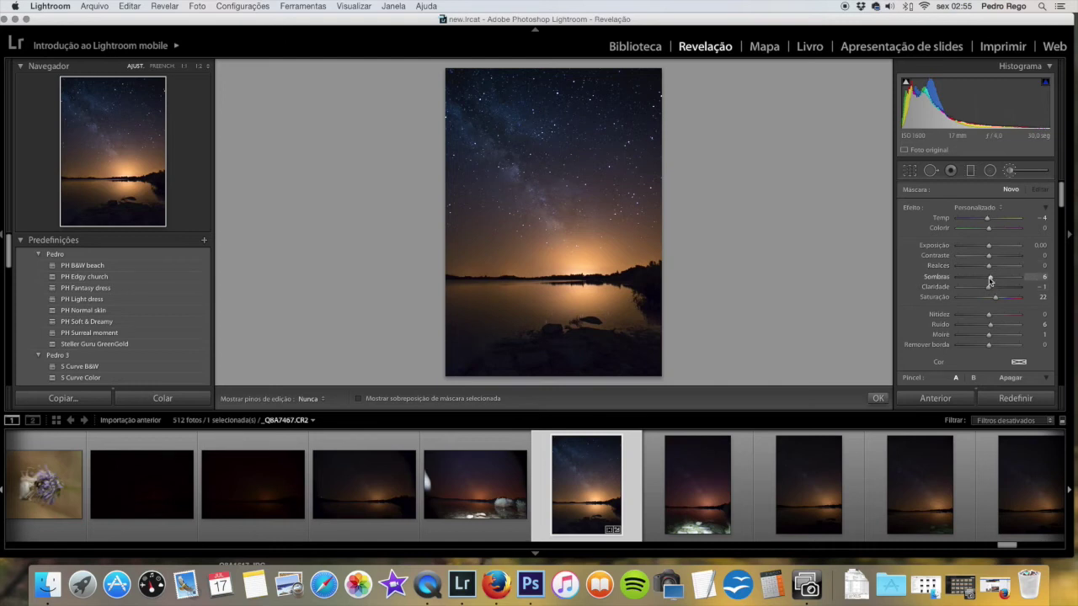
pyautogui.moveTo(989, 288); pyautogui.dragTo(991, 298)
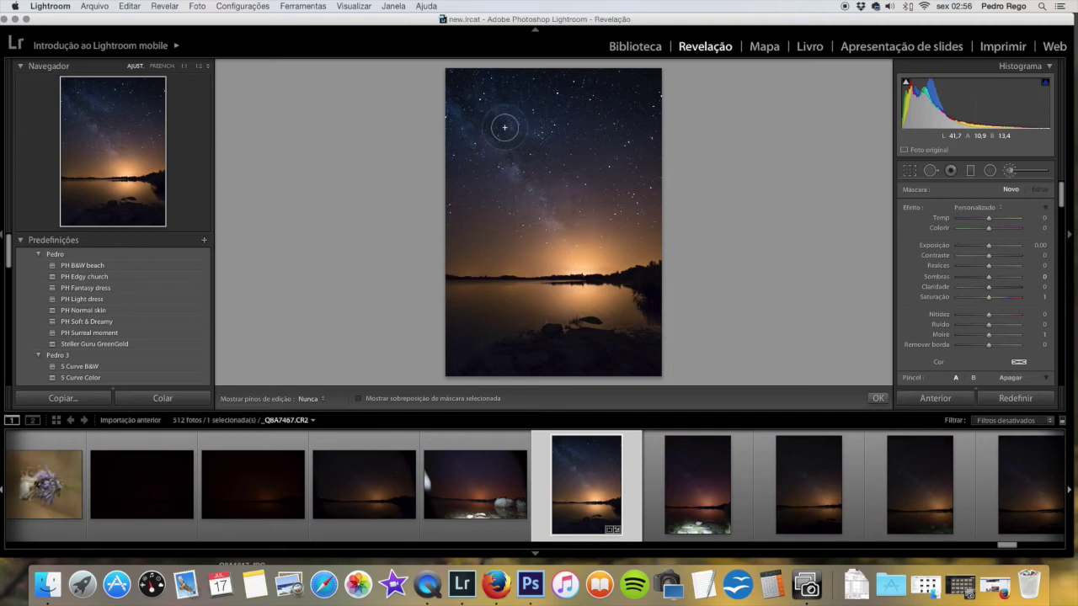
# - Paint a brush mask over the Milky Way band, check it with the overlay, and raise Exposure to 0.11
pyautogui.click(476, 133)
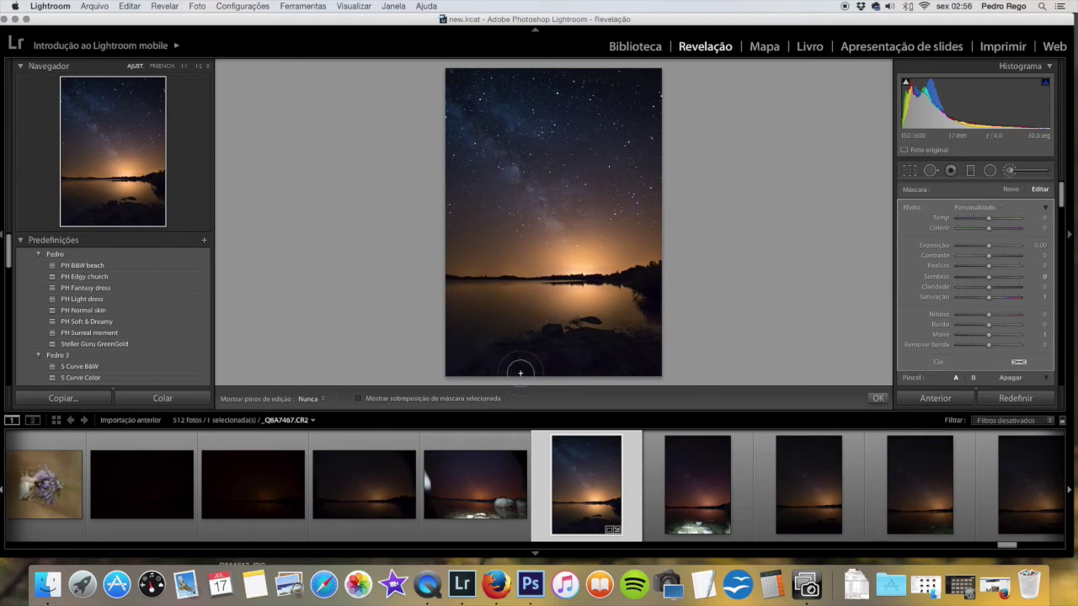
pyautogui.click(359, 399)
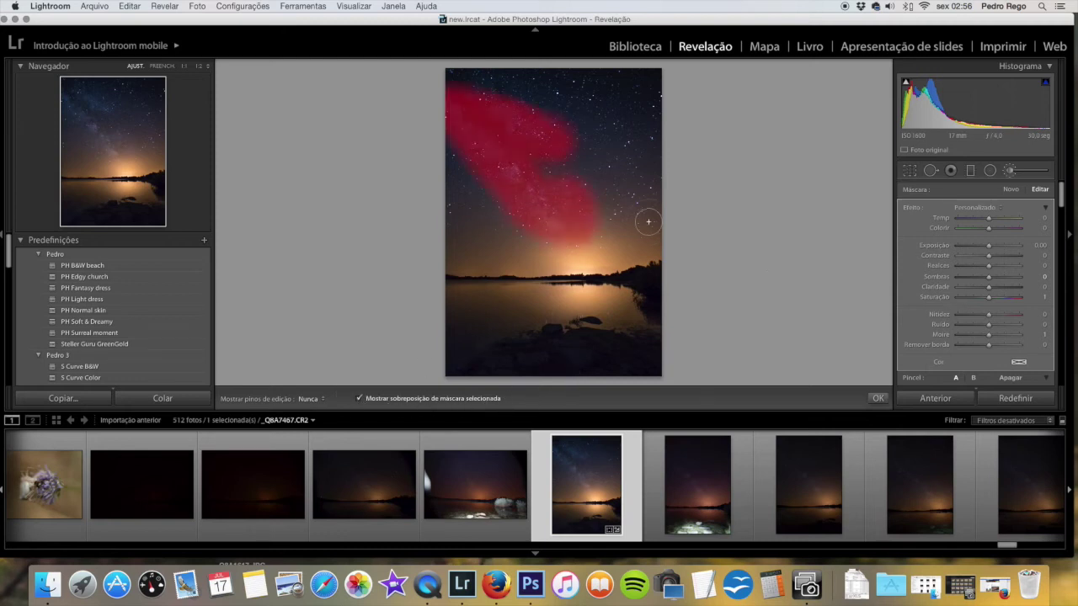
pyautogui.moveTo(481, 103); pyautogui.dragTo(453, 89)
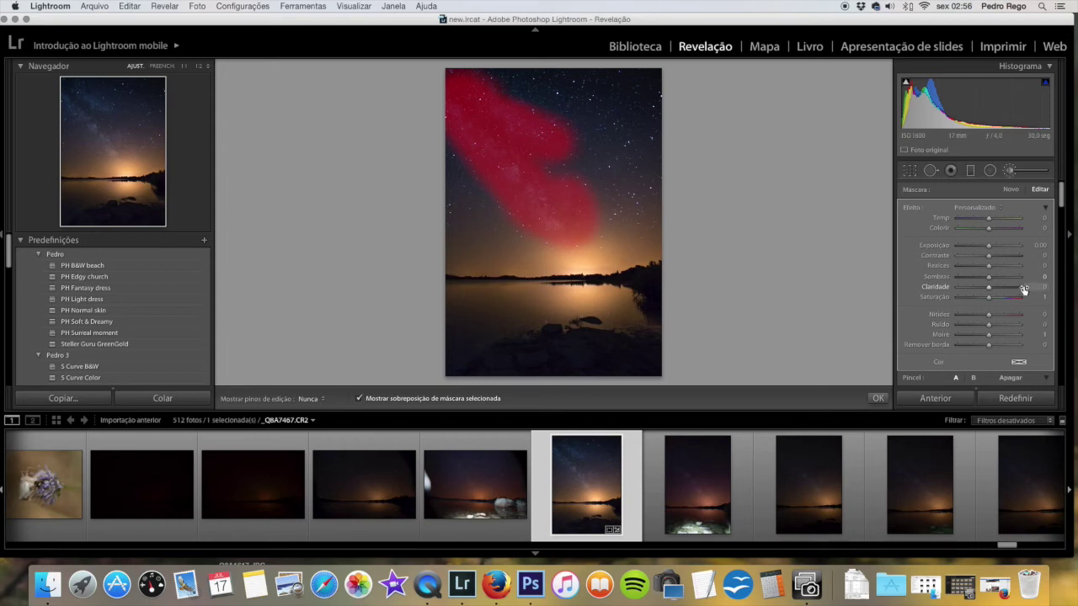
pyautogui.click(359, 399)
pyautogui.moveTo(990, 248); pyautogui.dragTo(991, 249)
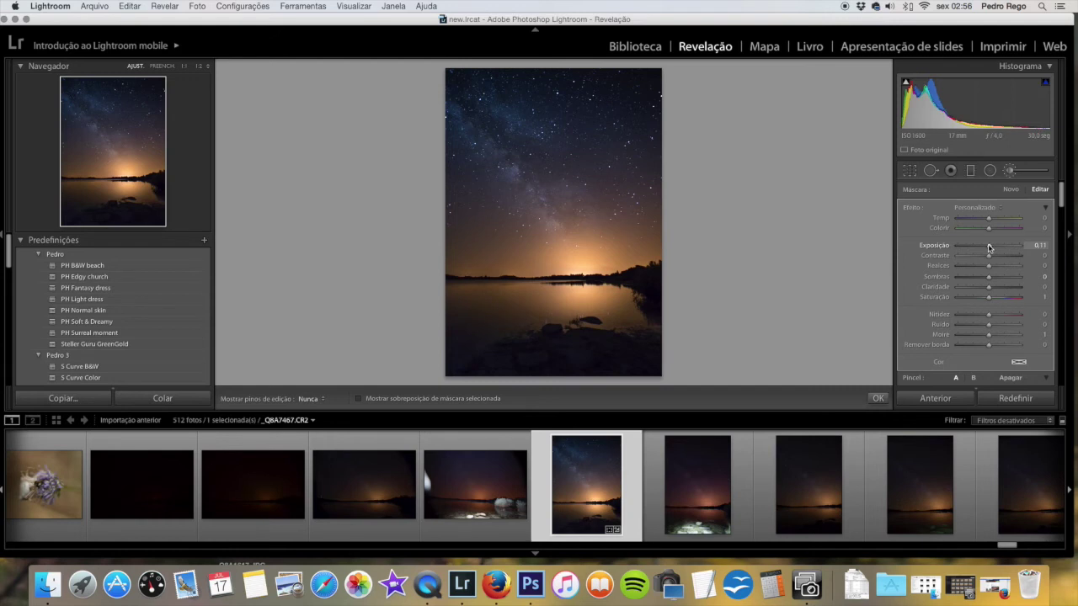
# - Give the Milky Way brush Contrast 14, Clarity 39, Saturation 14, Tint −12 and Sharpness 14
pyautogui.moveTo(989, 255); pyautogui.dragTo(995, 258)
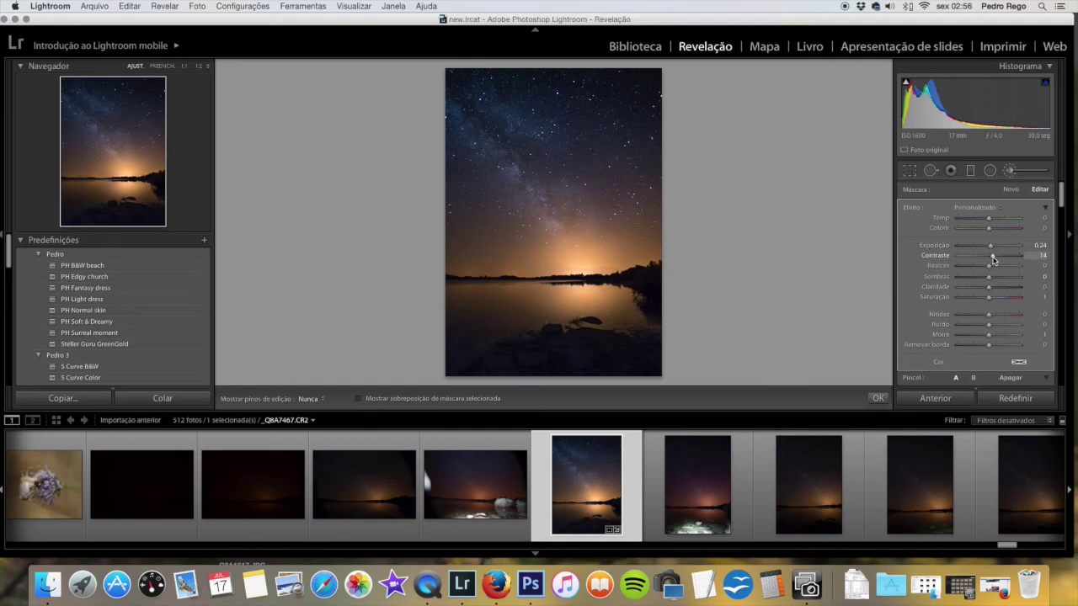
pyautogui.moveTo(990, 266); pyautogui.dragTo(992, 266)
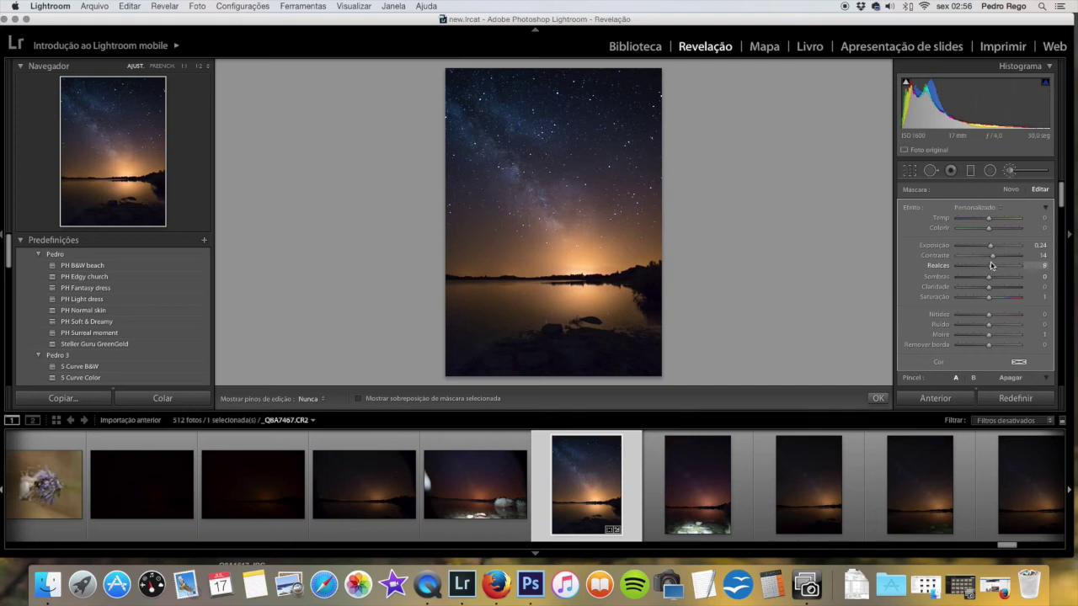
pyautogui.moveTo(989, 277); pyautogui.dragTo(1004, 287)
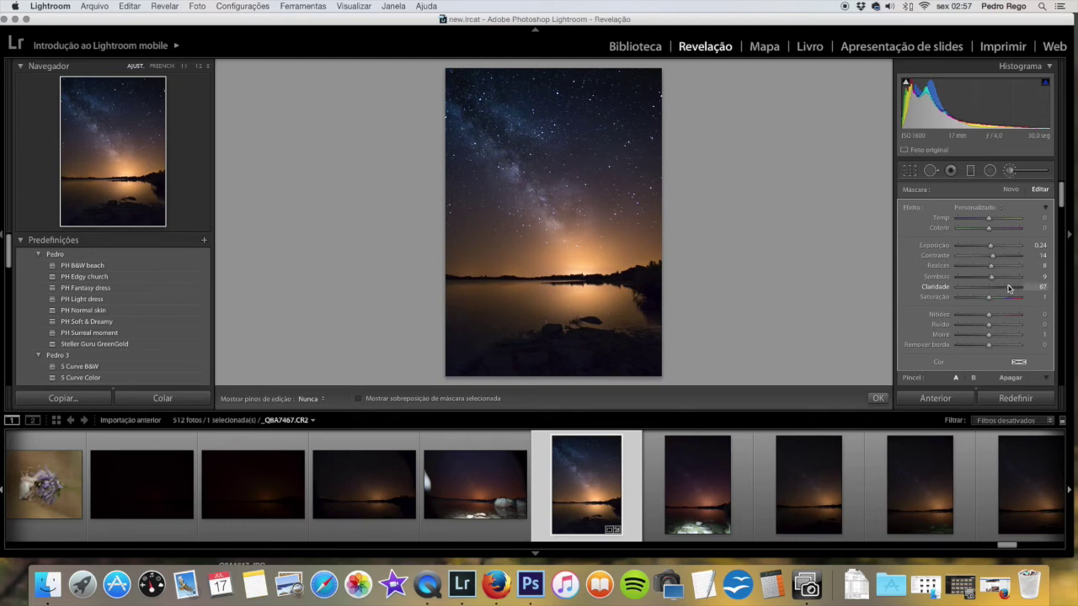
pyautogui.moveTo(1001, 289); pyautogui.dragTo(992, 299)
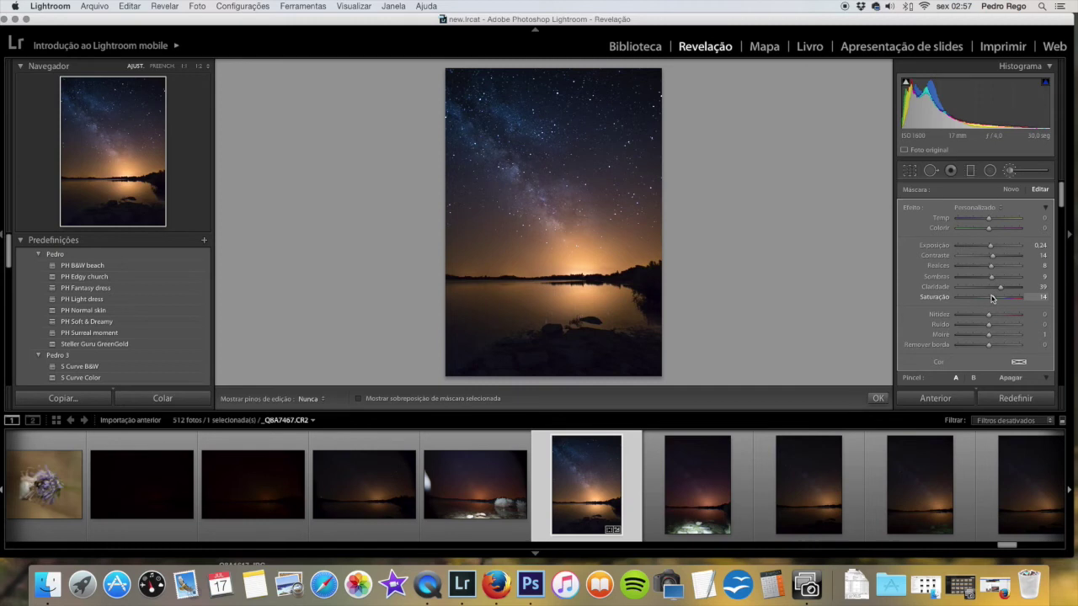
pyautogui.moveTo(989, 218); pyautogui.dragTo(986, 231)
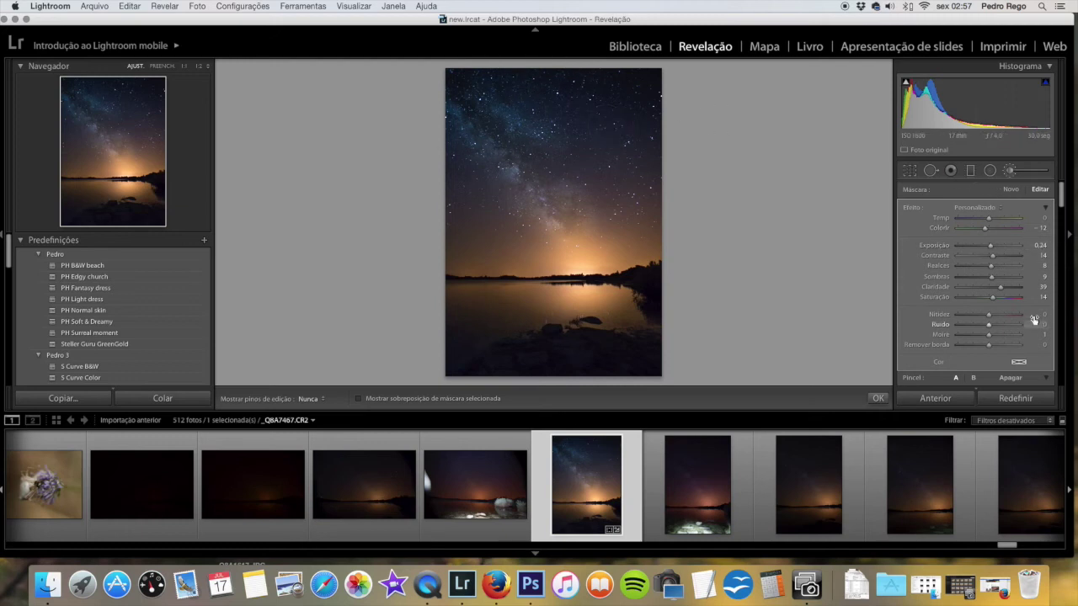
pyautogui.moveTo(988, 315); pyautogui.dragTo(995, 316)
pyautogui.scroll(-2, 1052, 352)
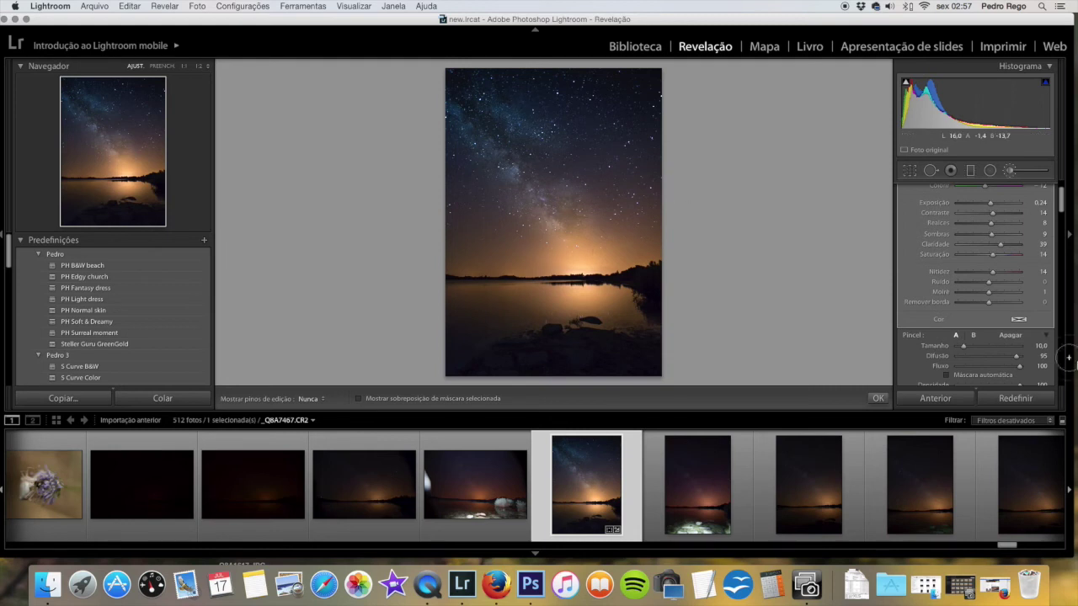
pyautogui.scroll(-2, 1035, 362)
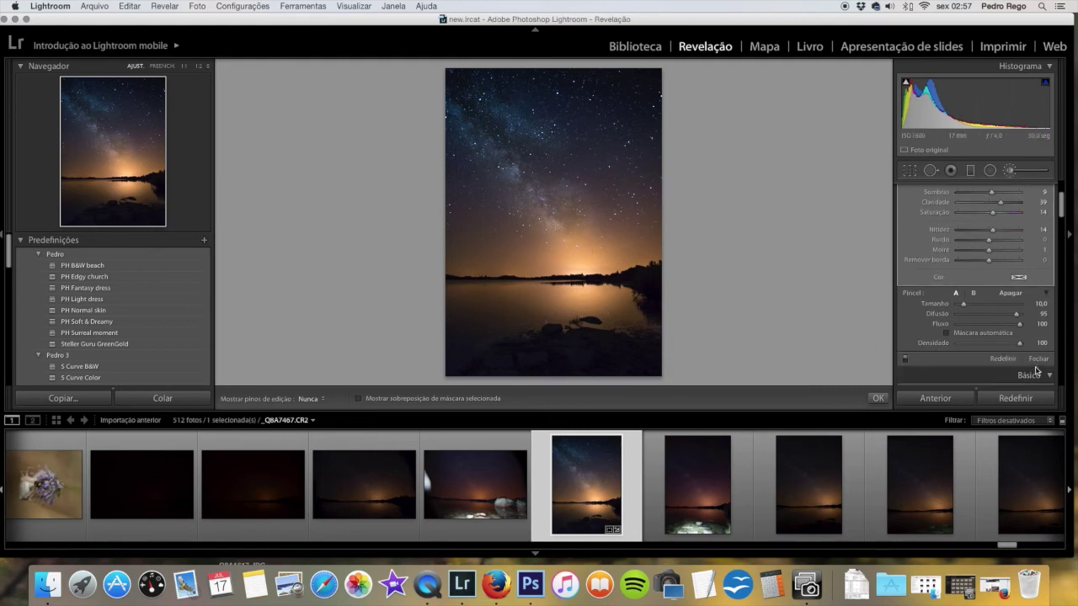
# - Close the brush, then set global Exposure +0.60, Contrast −7 and white balance Temp 3250
pyautogui.click(1039, 359)
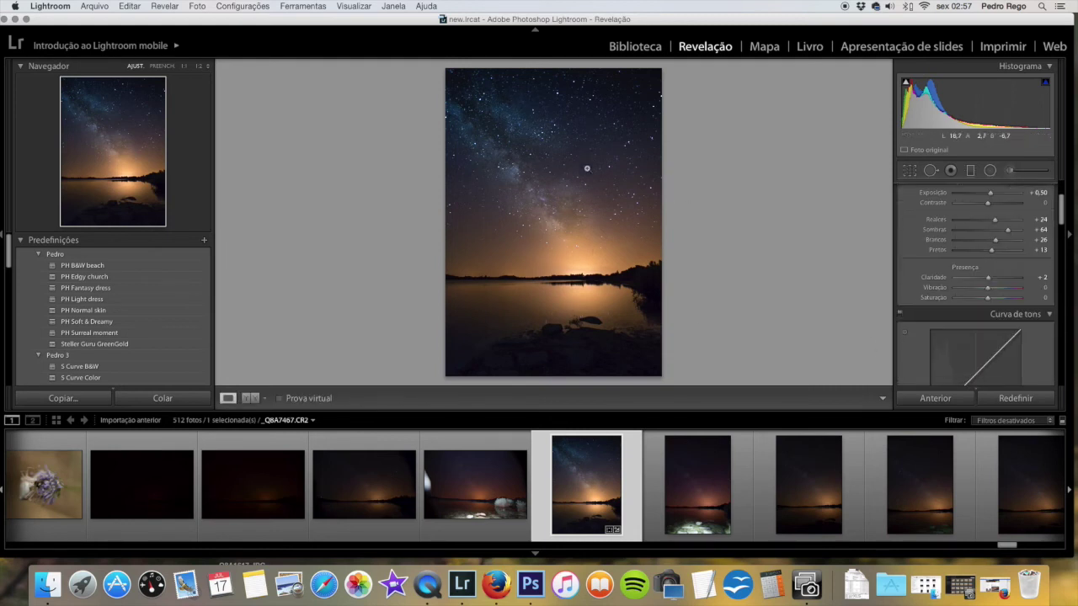
pyautogui.scroll(4, 964, 287)
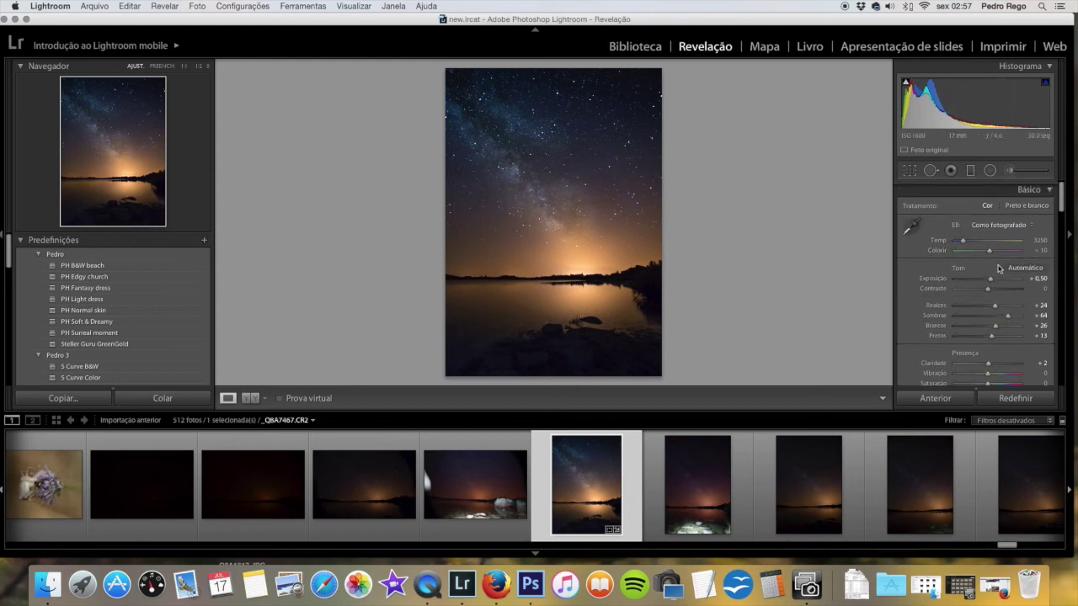
pyautogui.moveTo(991, 280); pyautogui.dragTo(992, 280)
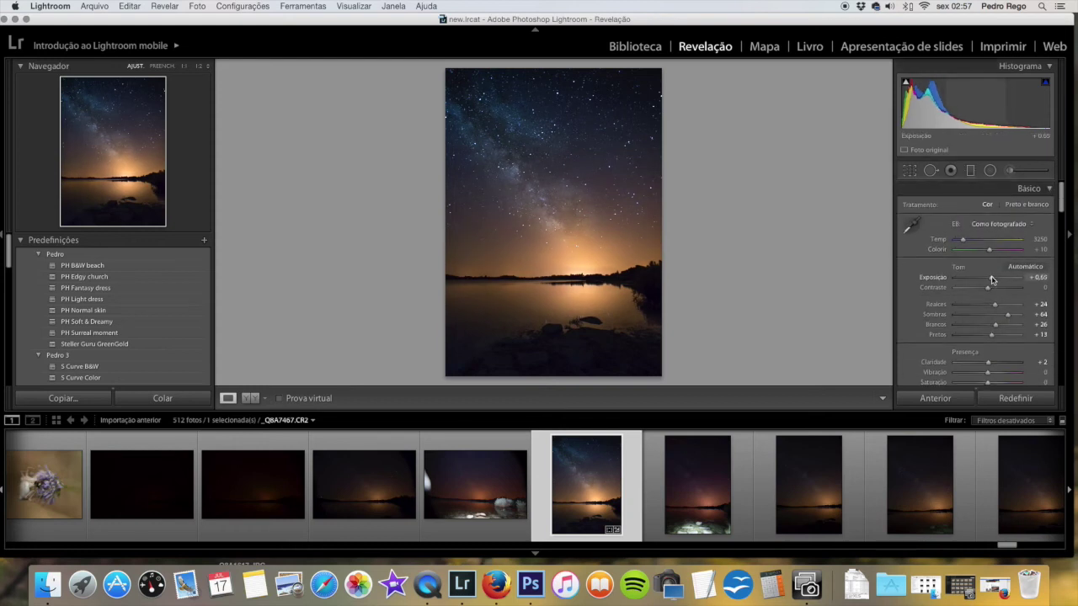
pyautogui.moveTo(992, 279)
pyautogui.mouseDown()
pyautogui.moveTo(1017, 316)
pyautogui.moveTo(984, 317)
pyautogui.moveTo(998, 315)
pyautogui.moveTo(984, 289)
pyautogui.mouseUp()
pyautogui.click(994, 289)
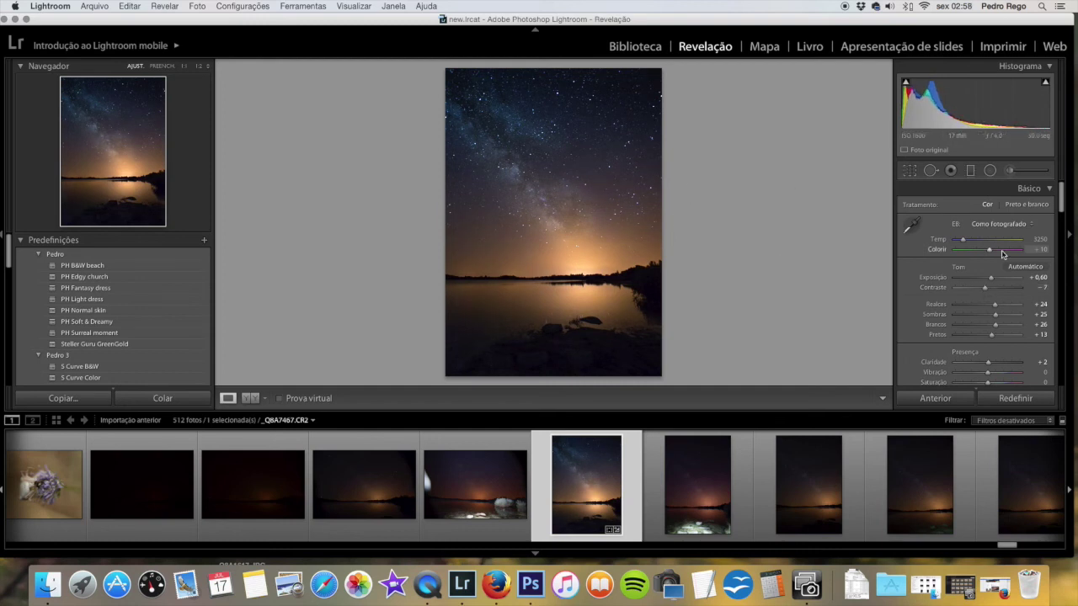
pyautogui.moveTo(965, 243); pyautogui.dragTo(963, 242)
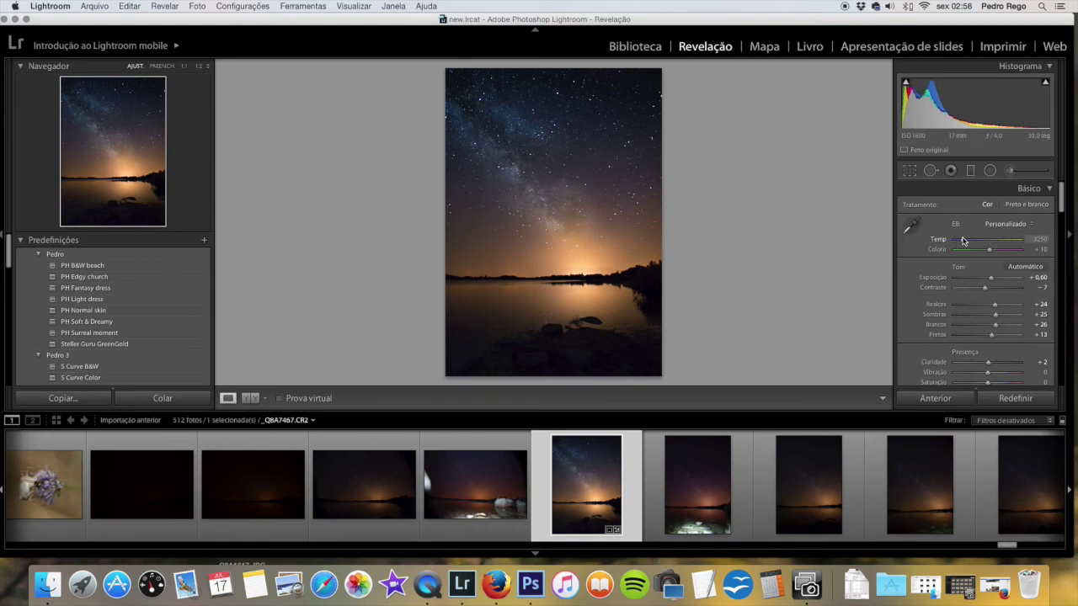
# - Draw a graduated filter across the horizon with Temp −15 and Saturation 7, then close it
pyautogui.click(970, 170)
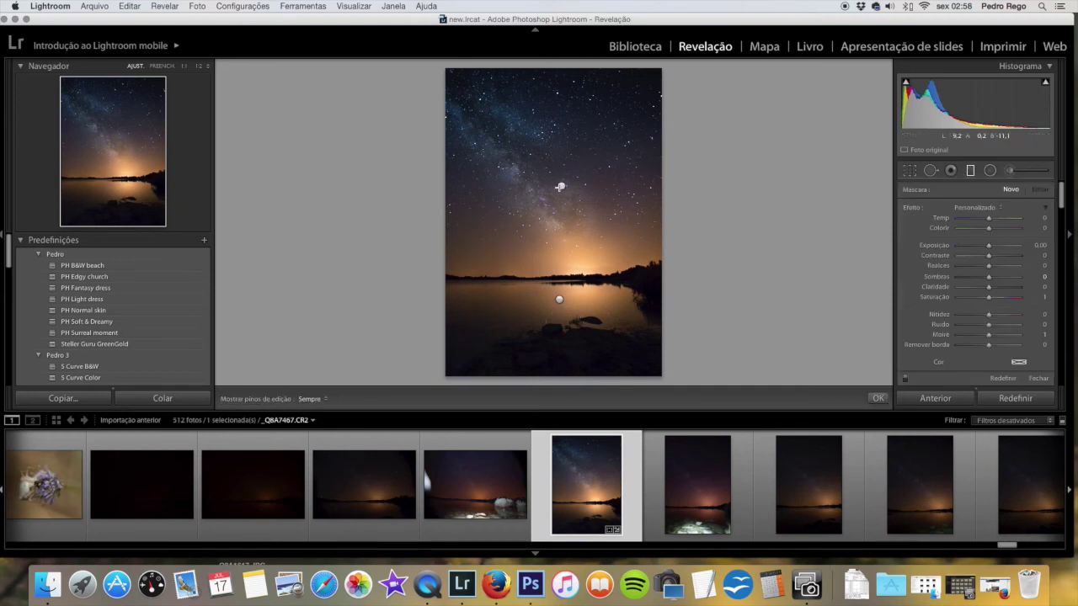
pyautogui.moveTo(559, 312); pyautogui.dragTo(562, 185)
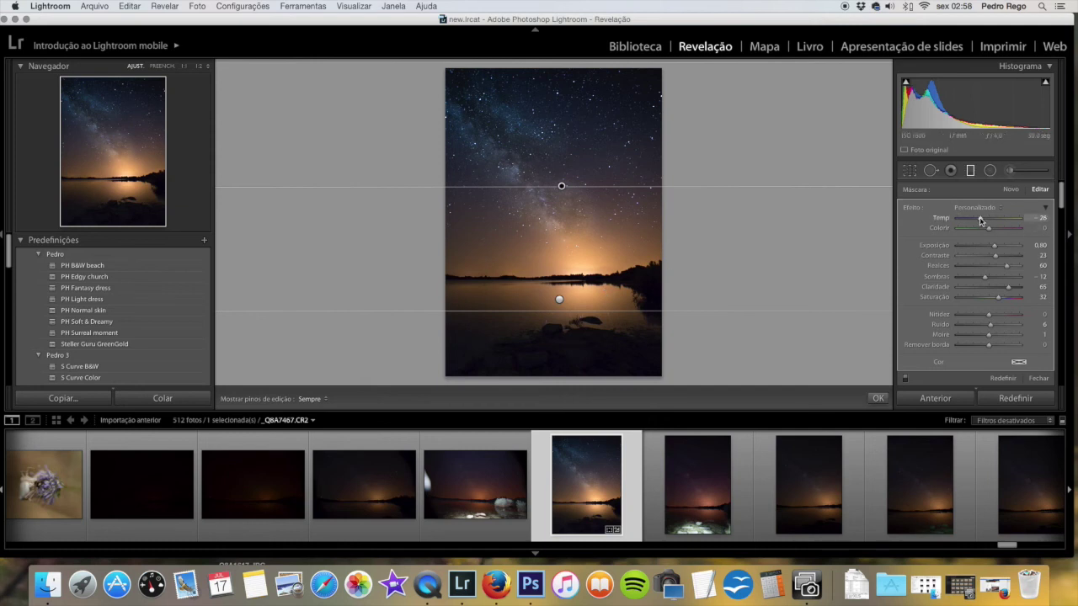
pyautogui.moveTo(980, 219)
pyautogui.mouseDown()
pyautogui.moveTo(1002, 220)
pyautogui.moveTo(987, 221)
pyautogui.mouseUp()
pyautogui.moveTo(985, 220); pyautogui.dragTo(989, 233)
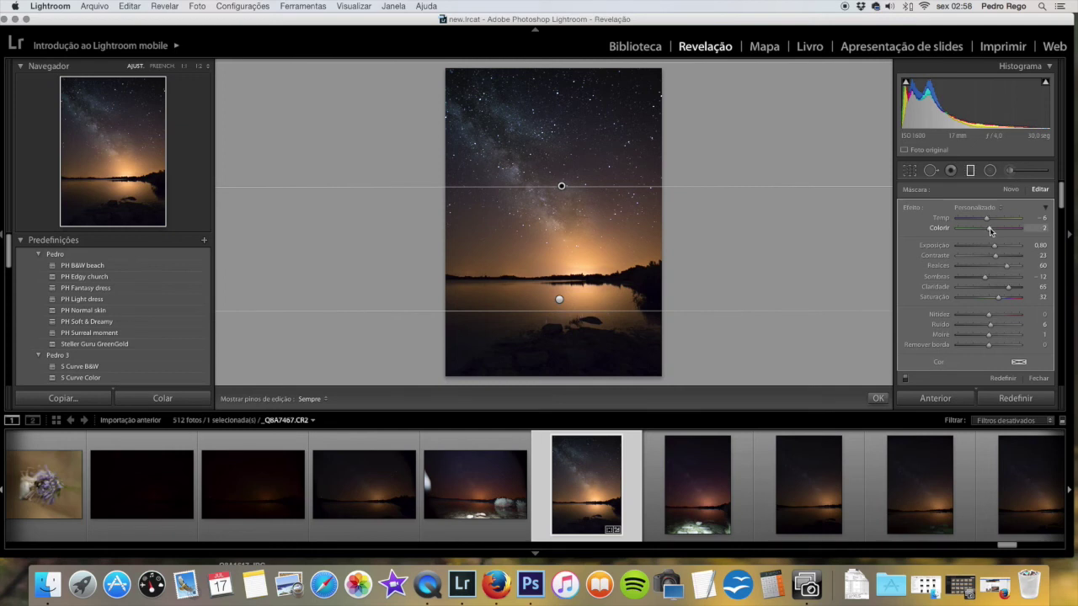
pyautogui.moveTo(990, 221); pyautogui.dragTo(987, 221)
pyautogui.moveTo(985, 221); pyautogui.dragTo(987, 222)
pyautogui.moveTo(1000, 302)
pyautogui.mouseDown()
pyautogui.moveTo(973, 303)
pyautogui.moveTo(1005, 300)
pyautogui.moveTo(991, 301)
pyautogui.mouseUp()
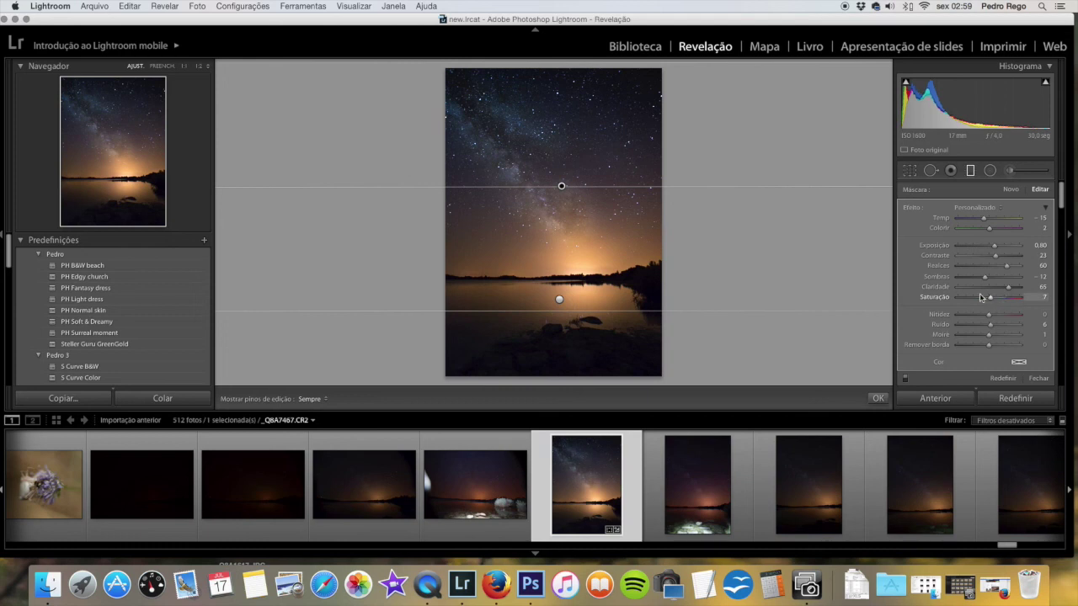
pyautogui.click(1038, 378)
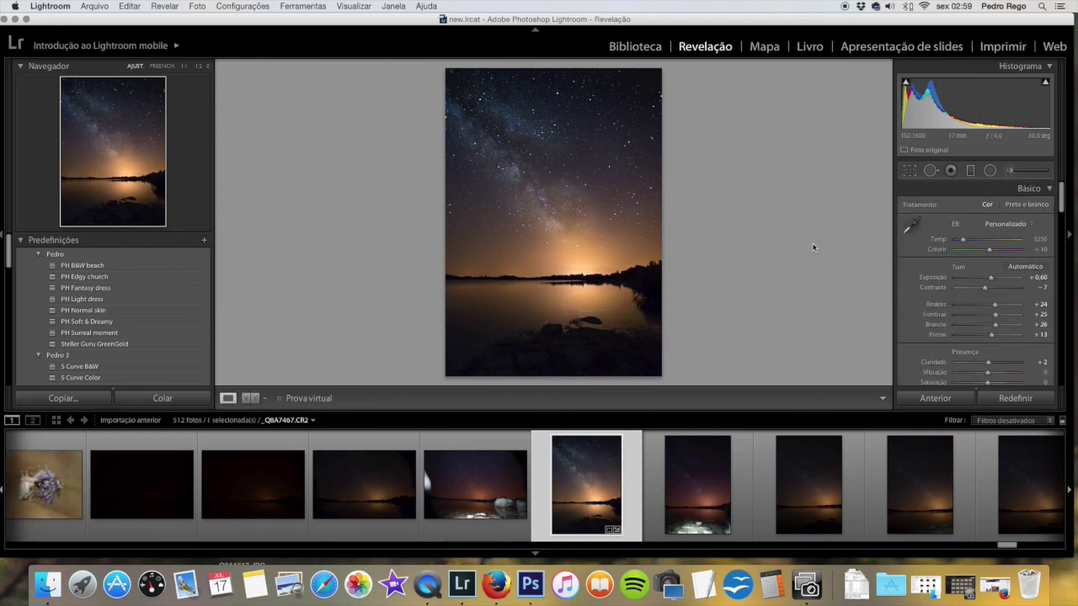
# - Compare the edited photo against the original in Before/After, then return to Loupe view
pyautogui.click(251, 399)
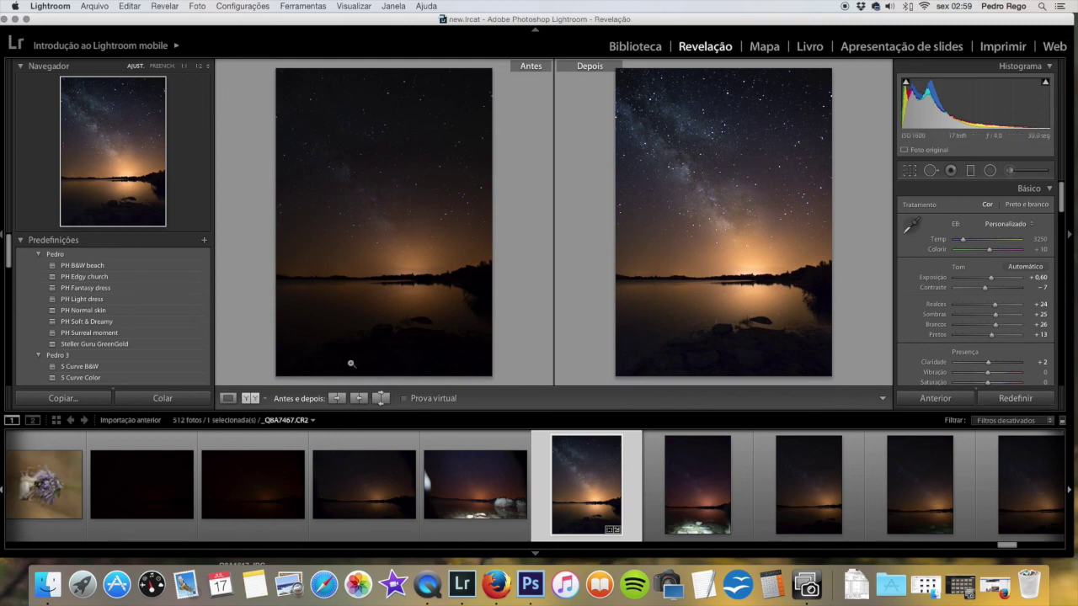
pyautogui.click(226, 399)
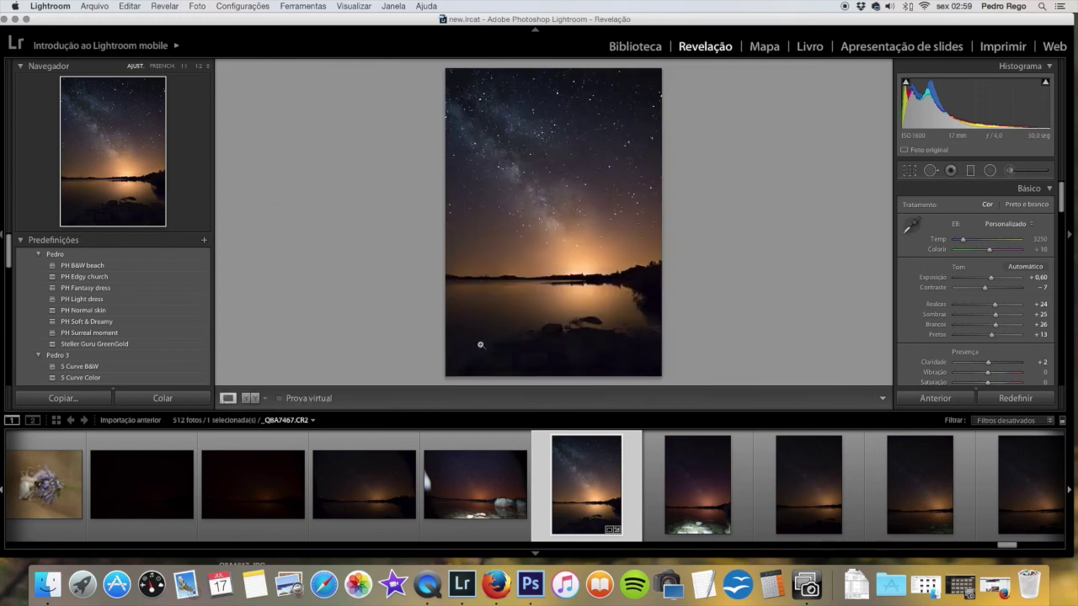
pyautogui.scroll(-5, 1019, 305)
pyautogui.scroll(3, 1002, 302)
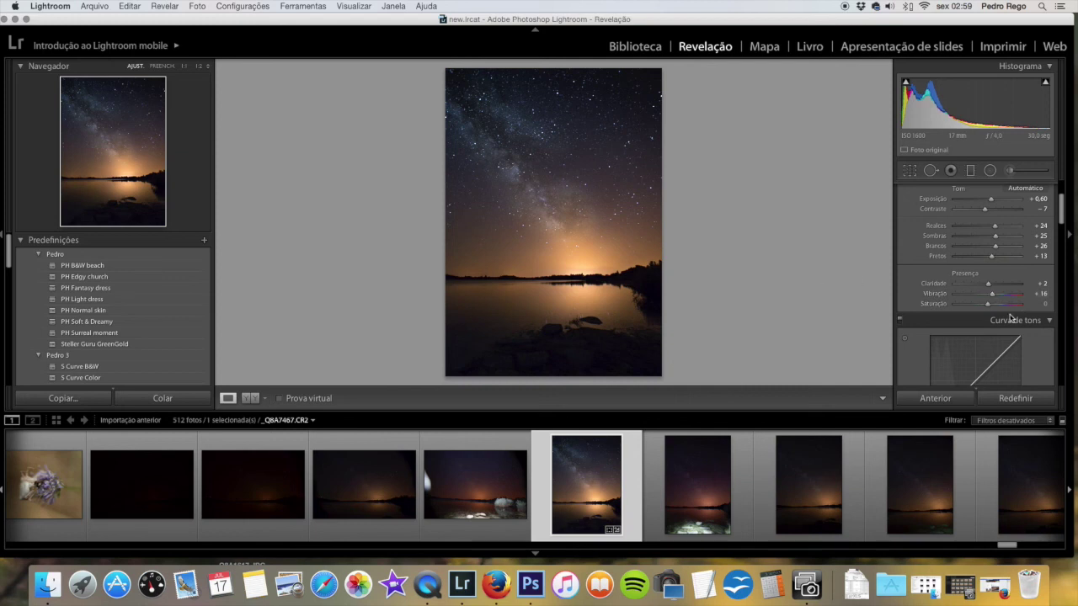
# - In the Detalhe panel, set Redução de ruído Luminância to 16
pyautogui.scroll(-2, 1019, 303)
pyautogui.scroll(-3, 1026, 307)
pyautogui.scroll(-3, 1026, 306)
pyautogui.scroll(-3, 1024, 304)
pyautogui.scroll(-2, 1020, 303)
pyautogui.scroll(-3, 1017, 266)
pyautogui.moveTo(1018, 266)
pyautogui.mouseDown()
pyautogui.moveTo(1001, 302)
pyautogui.moveTo(972, 286)
pyautogui.moveTo(994, 305)
pyautogui.mouseUp()
pyautogui.scroll(-2, 995, 309)
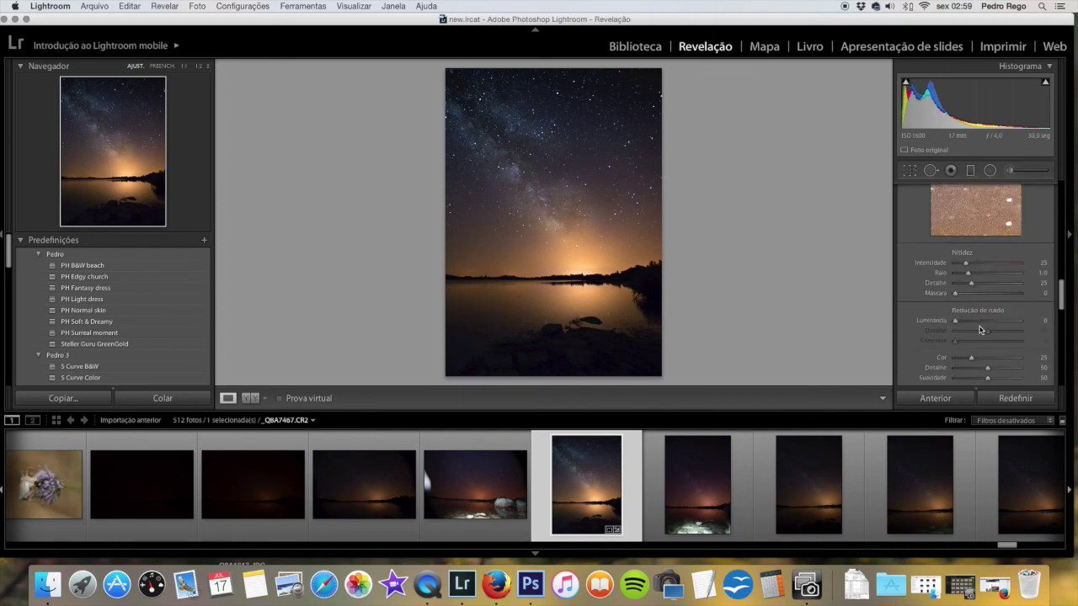
pyautogui.scroll(1, 980, 251)
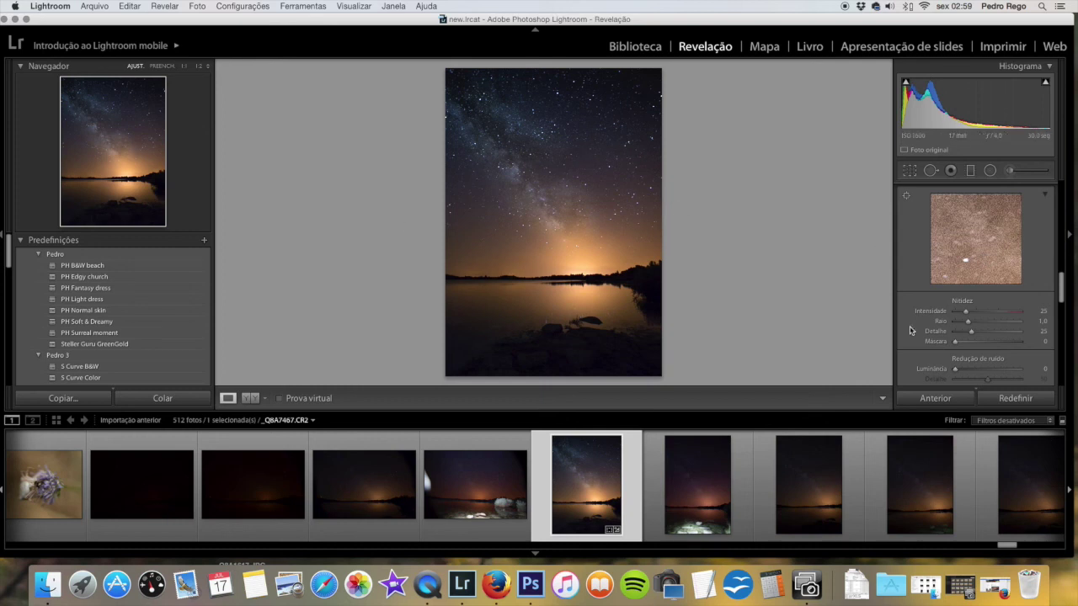
pyautogui.click(965, 371)
# - Inspect the star noise at 1:1 zoom, then return to the fitted view
pyautogui.scroll(-1, 968, 295)
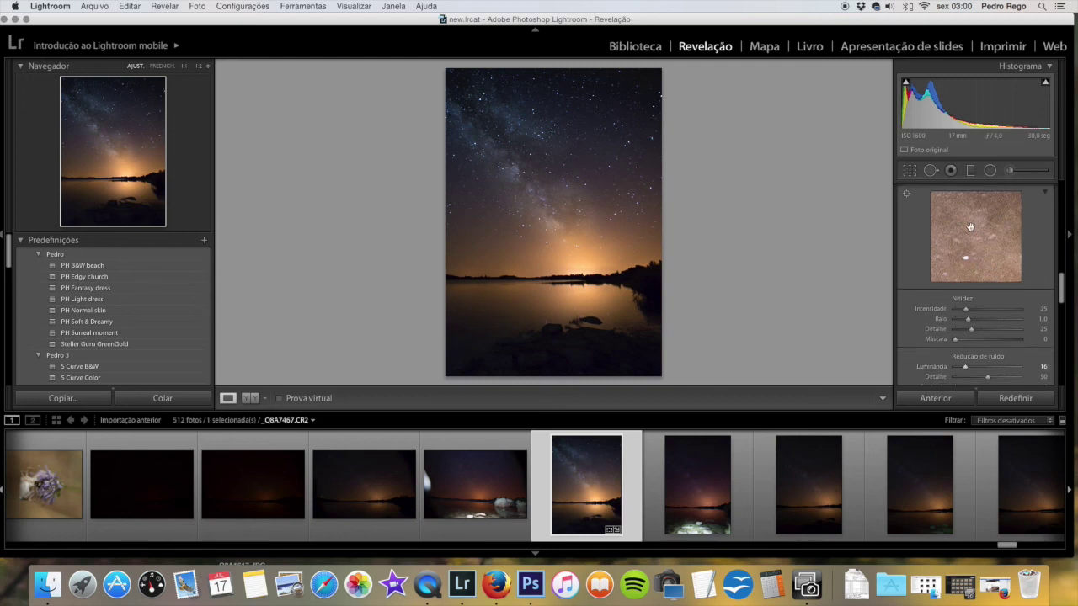
pyautogui.scroll(-5, 970, 244)
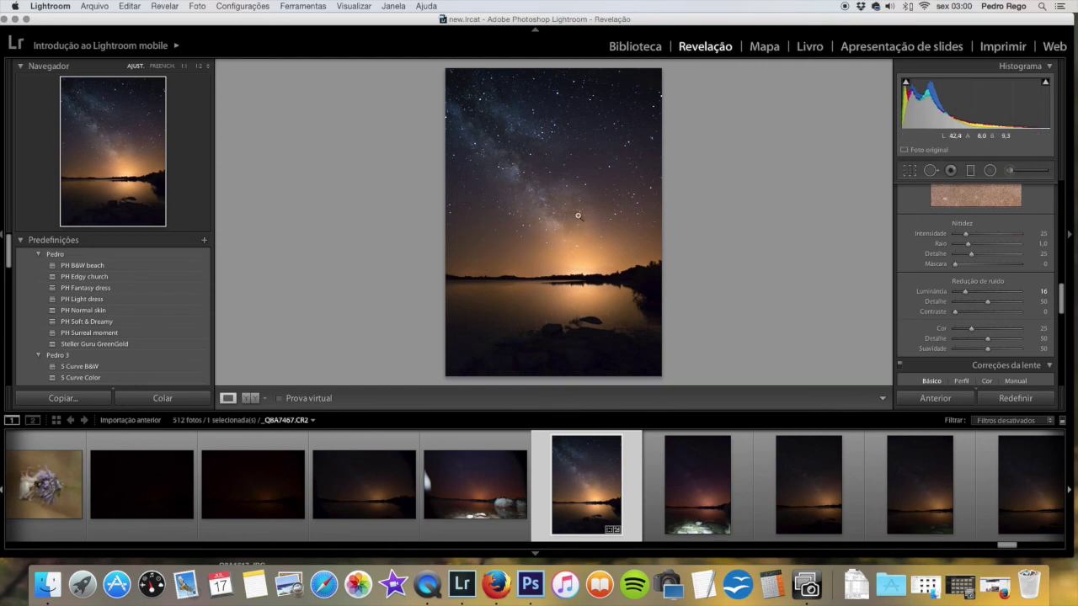
pyautogui.click(578, 215)
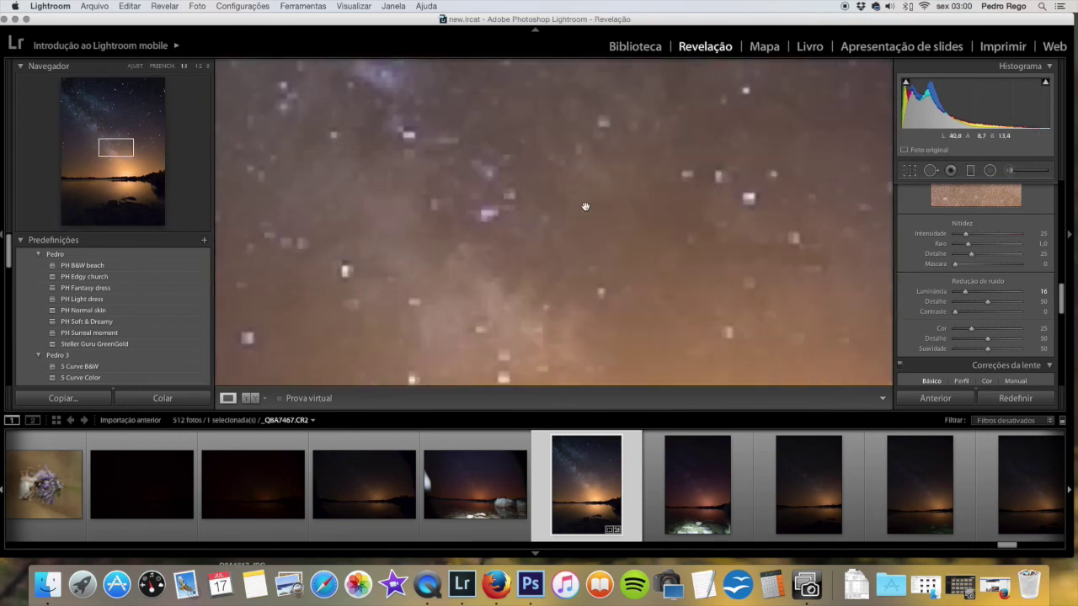
pyautogui.click(586, 206)
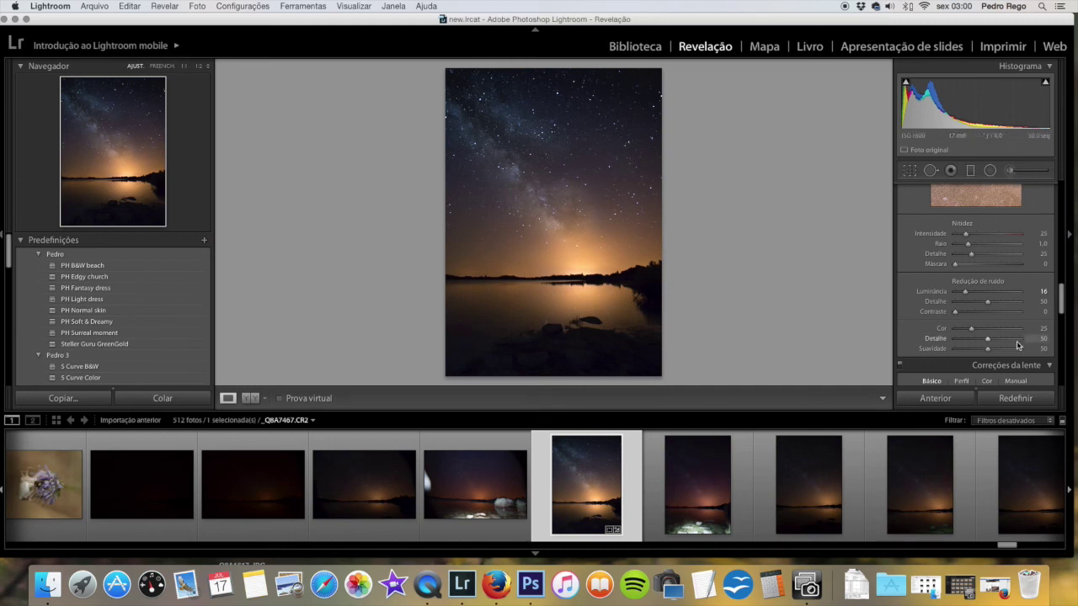
pyautogui.scroll(-2, 994, 292)
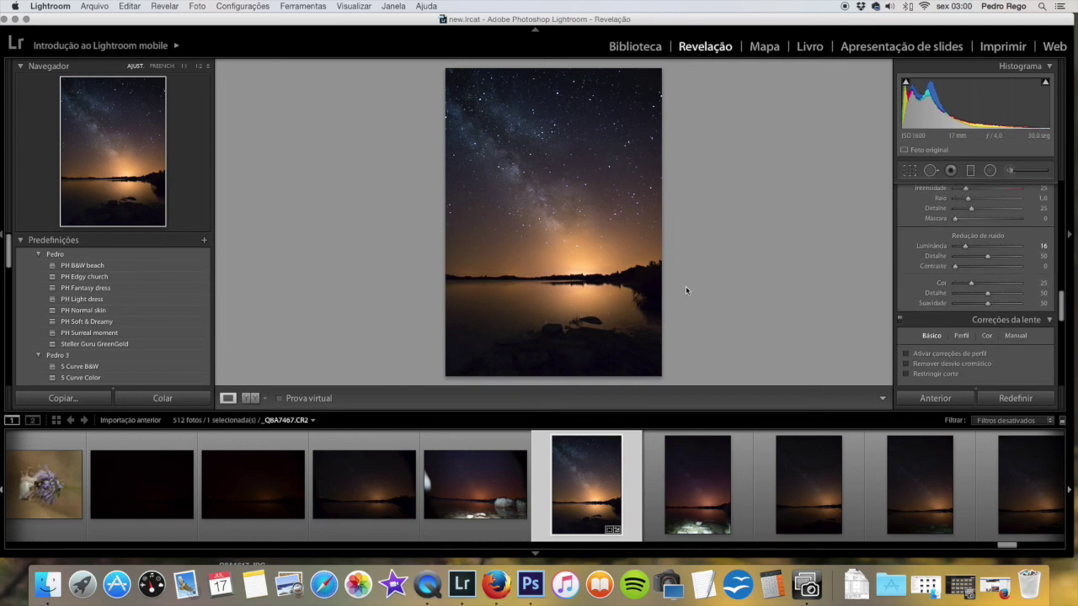
# - Leave lens profile corrections off on _Q8A7467, enable them on _Q8A7468, then return
pyautogui.click(913, 355)
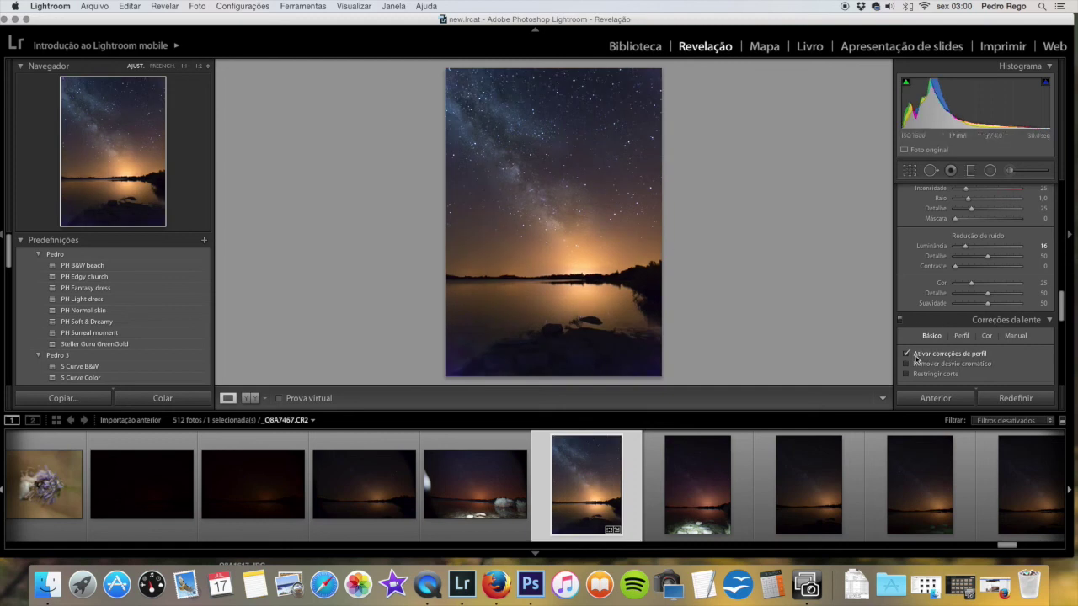
pyautogui.click(919, 359)
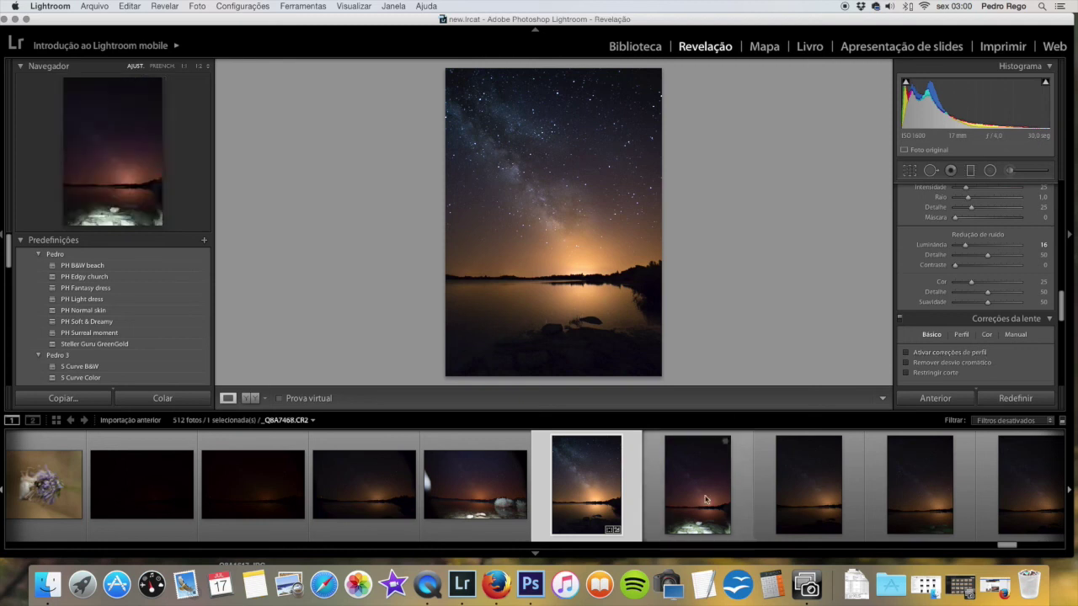
pyautogui.click(700, 501)
pyautogui.click(974, 353)
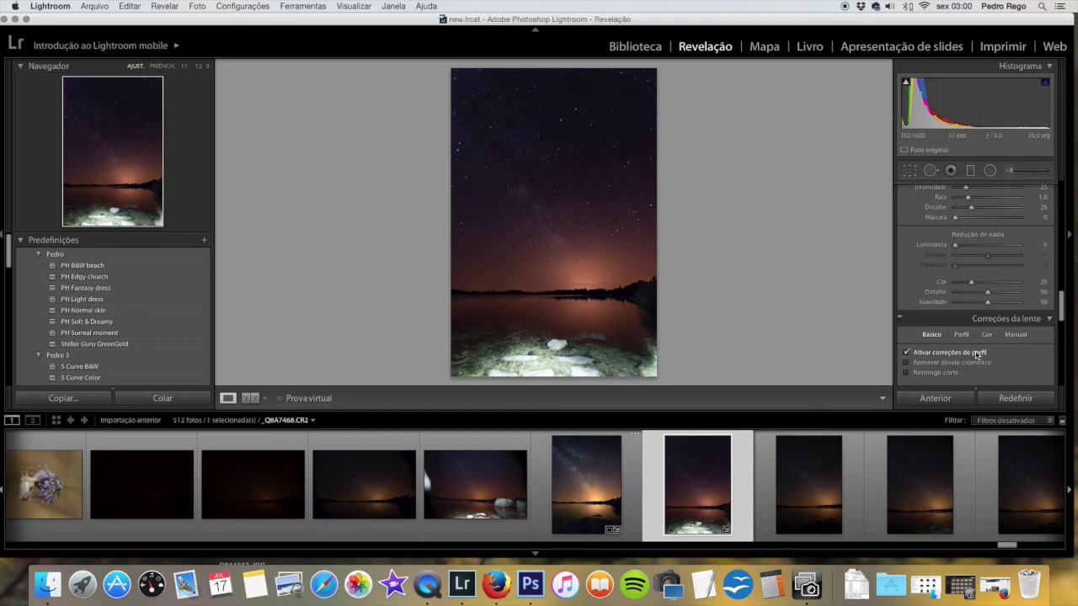
pyautogui.click(591, 488)
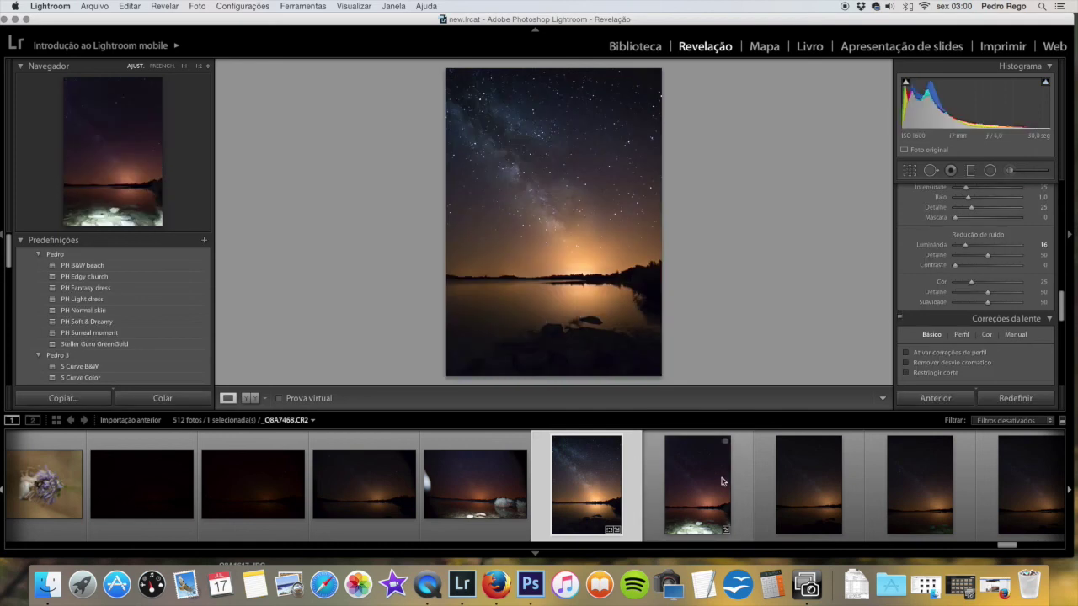